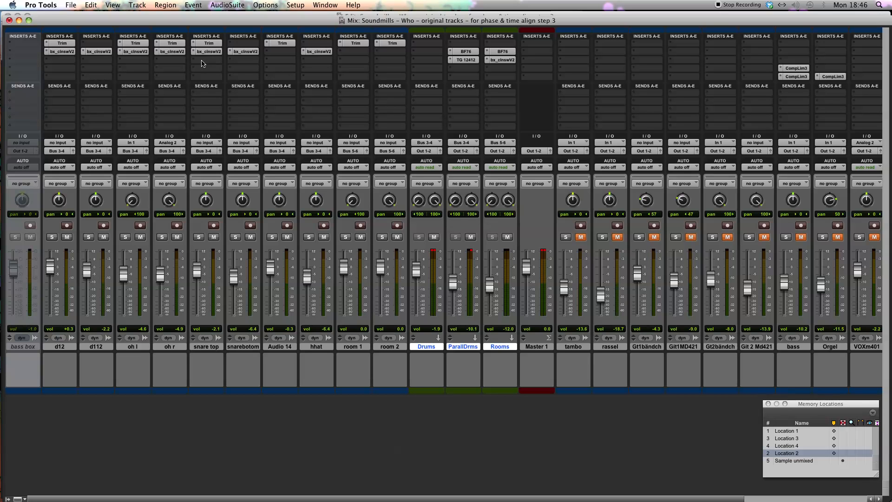
Add a send from the snare top track to stereo Bus 29-30 and adjust its send level
click(208, 350)
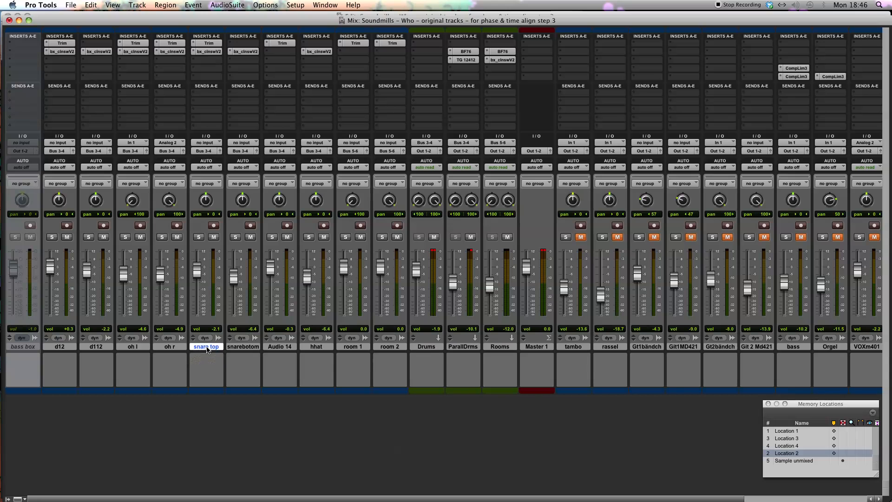
click(201, 111)
mouse_move(212, 126)
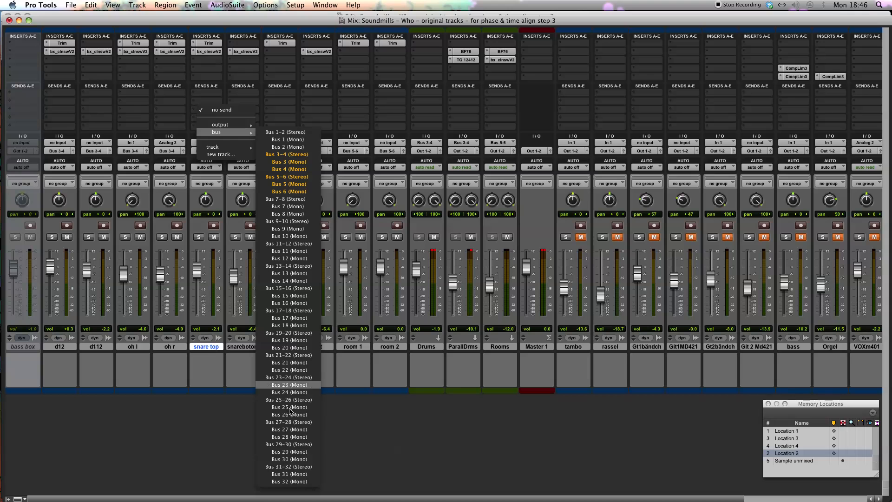
click(290, 444)
drag(38, 17, 39, 20)
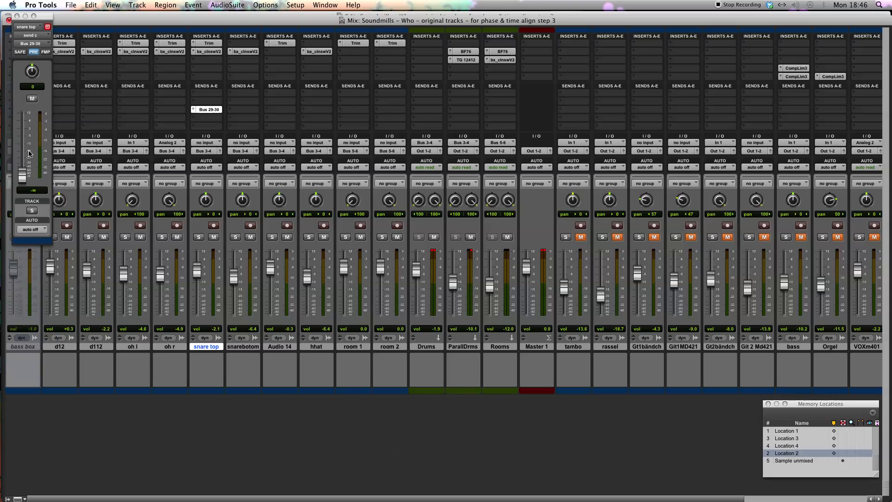
alt+click(22, 176)
click(18, 16)
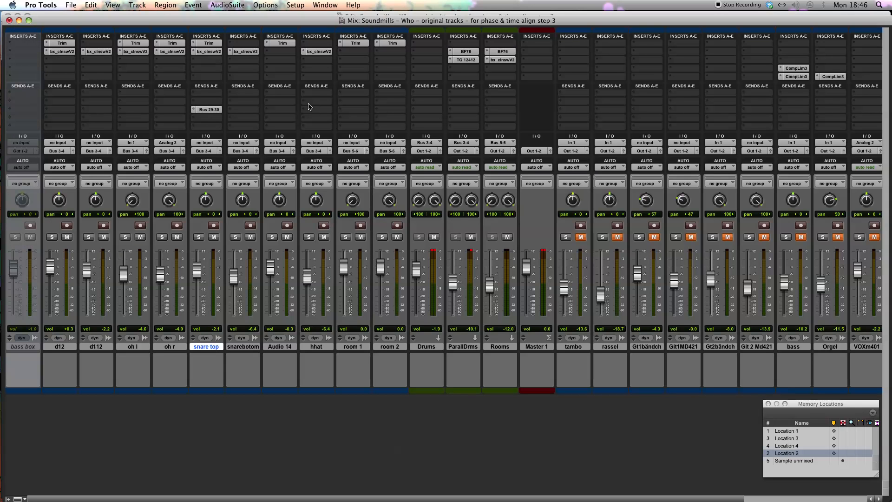
Create one new stereo Aux Input track after the snare top track
click(139, 5)
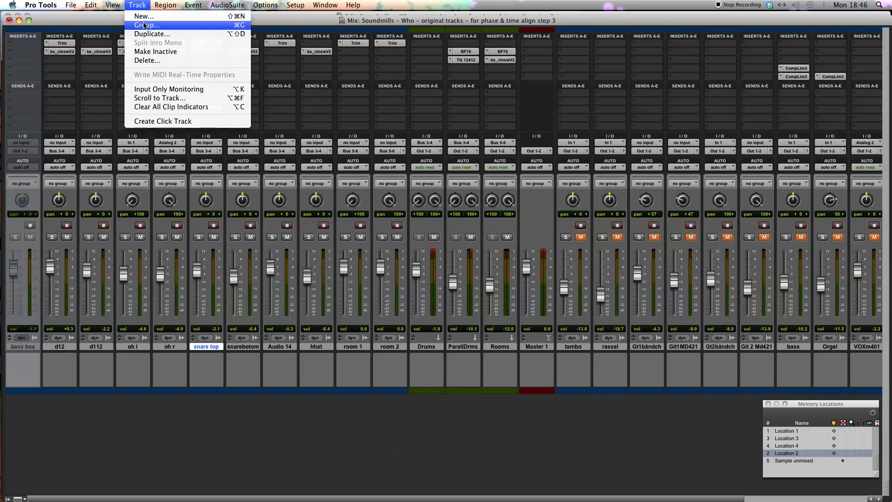
click(137, 17)
click(395, 178)
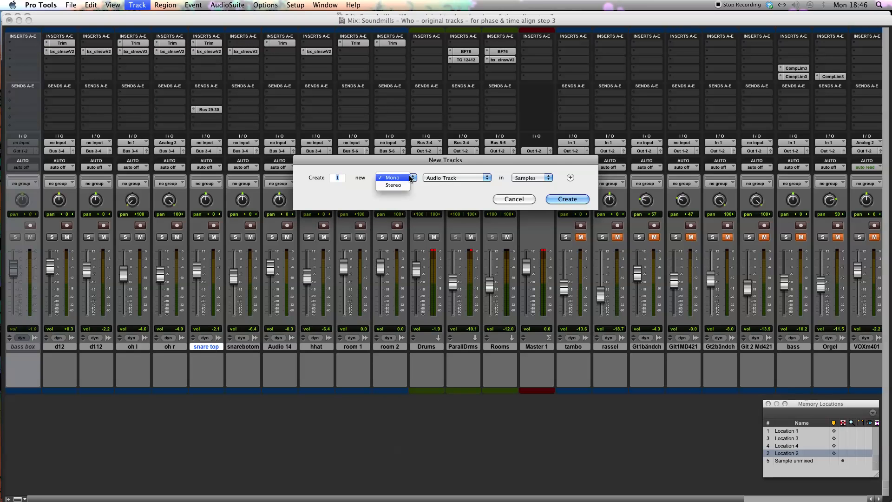
click(391, 185)
click(446, 178)
click(440, 185)
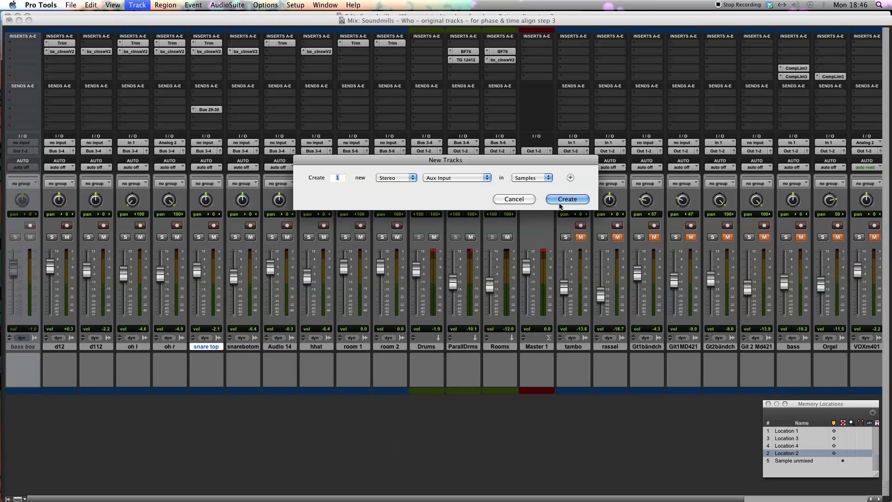
key(Return)
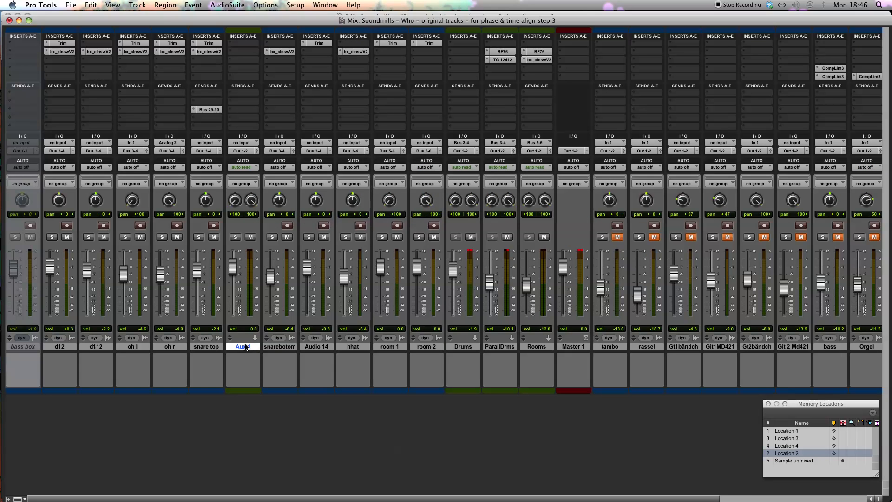
Rename the new aux track as Snare VErb
double_click(244, 346)
text(Snare VErb)
key(Return)
Insert the multichannel stereo ValhallaRoom reverb on the Snare VErb track and move its window clear of that channel
click(240, 61)
mouse_move(288, 75)
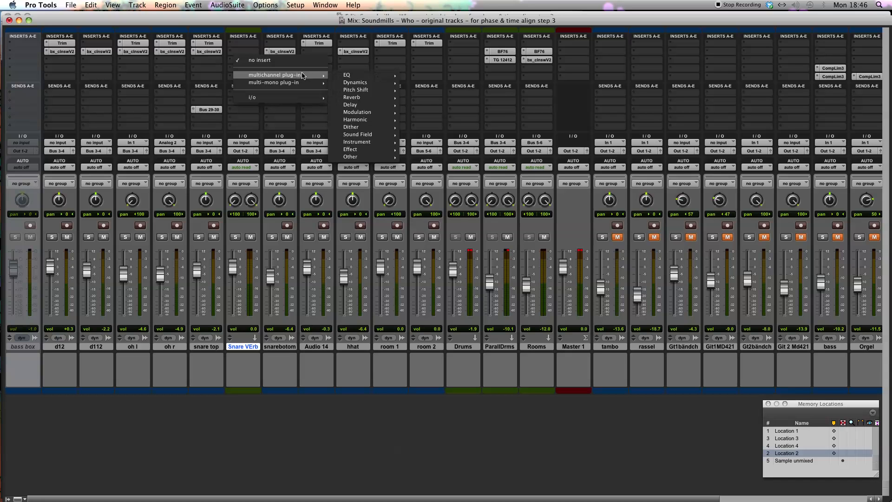
mouse_move(354, 84)
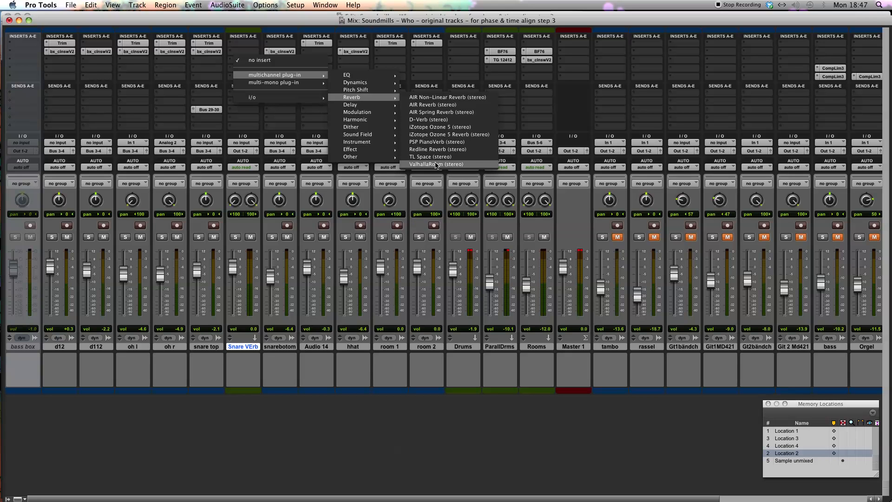
click(436, 164)
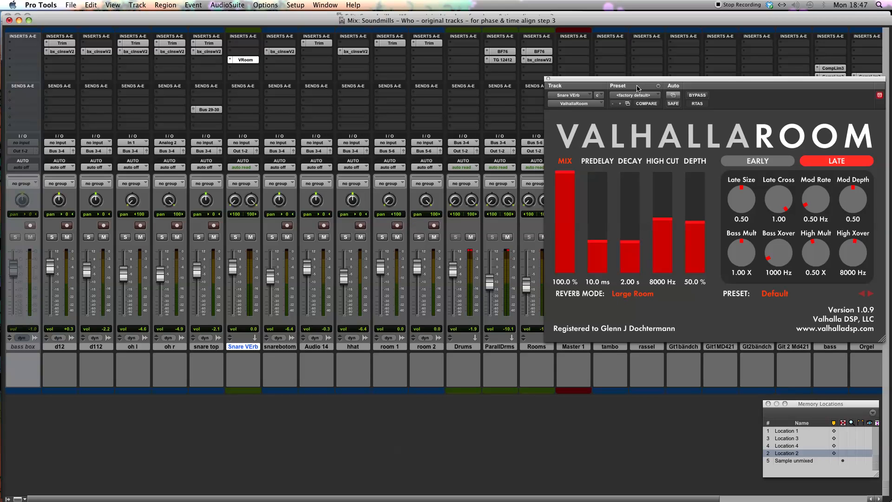
drag(632, 81, 475, 78)
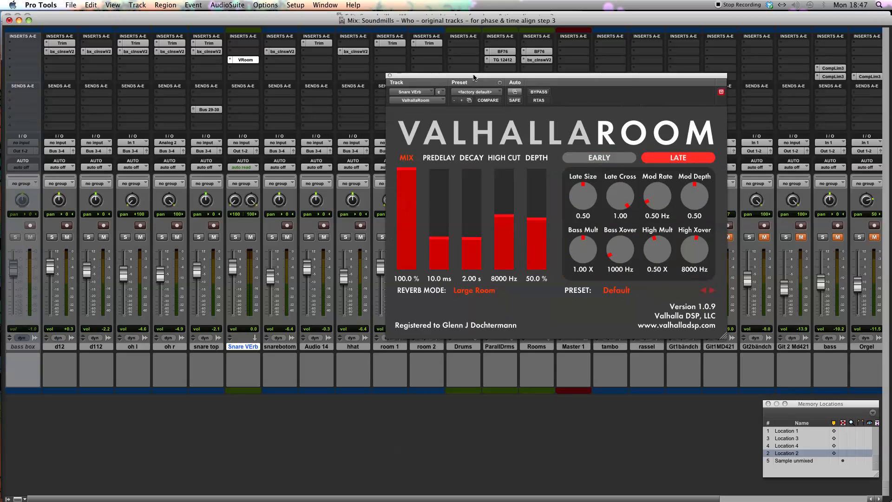
Load the SulacoTiledRoom preset in the ValhallaRoom reverb and close the plug-in
click(675, 292)
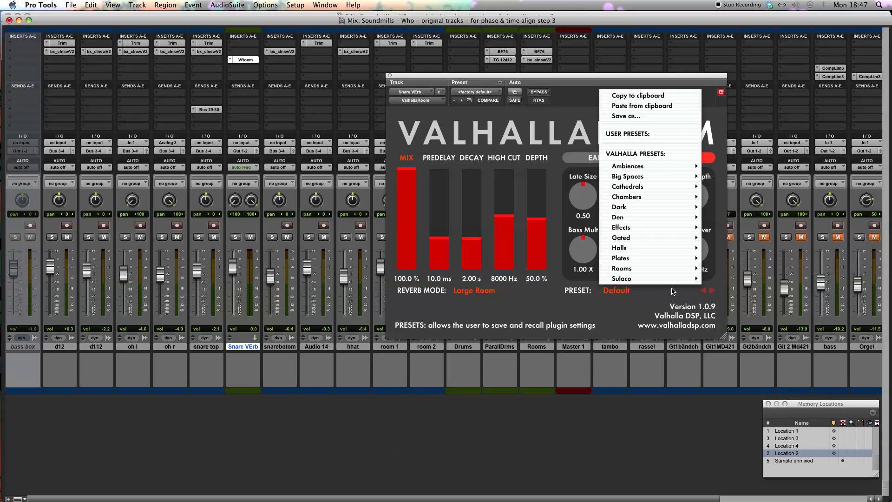
mouse_move(632, 260)
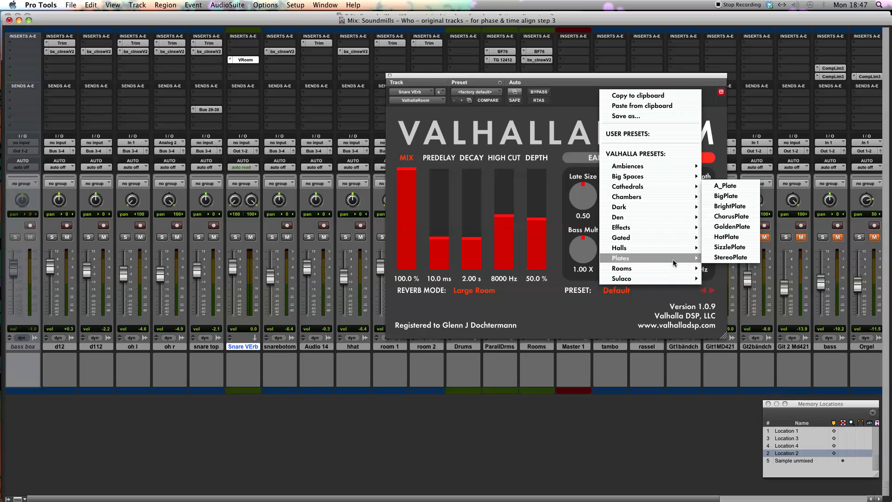
mouse_move(676, 279)
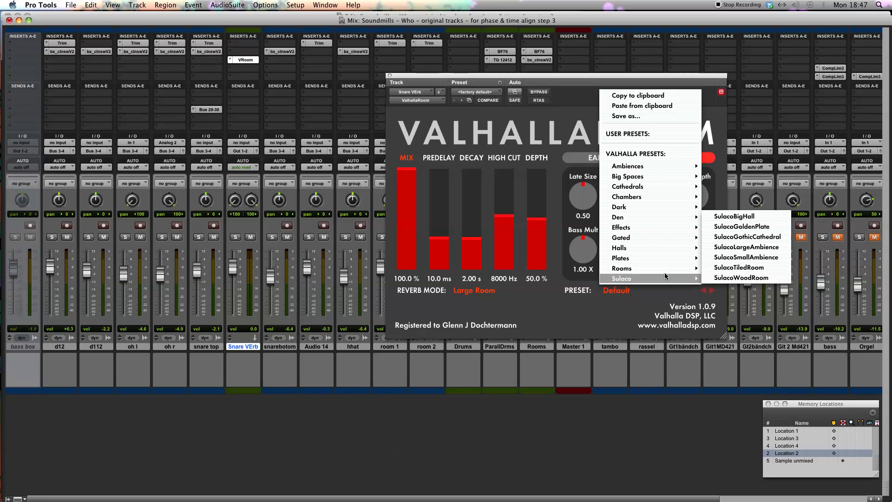
click(739, 268)
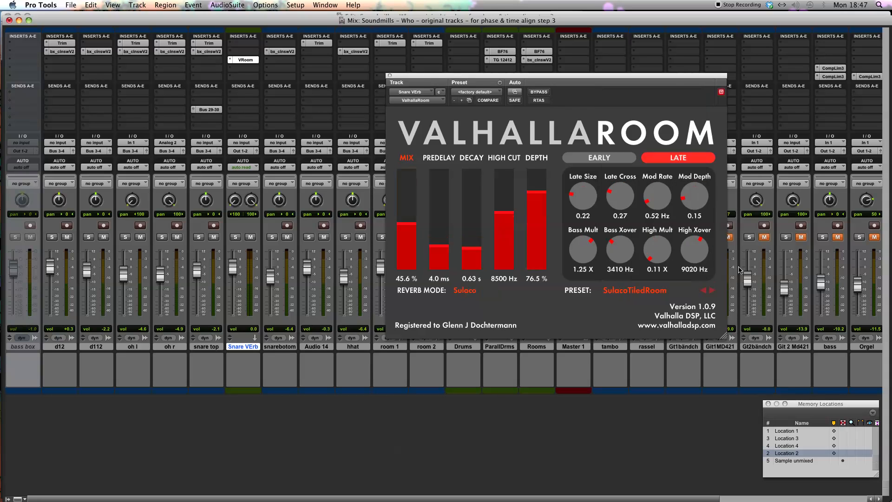
click(389, 76)
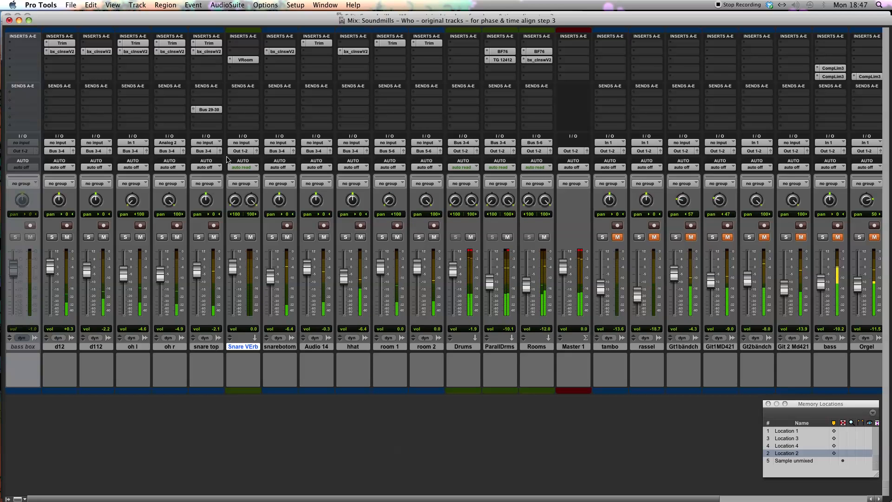
Set the Snare VErb track's input to Bus 29-30 and lower its fader to about -8.6 dB
click(243, 142)
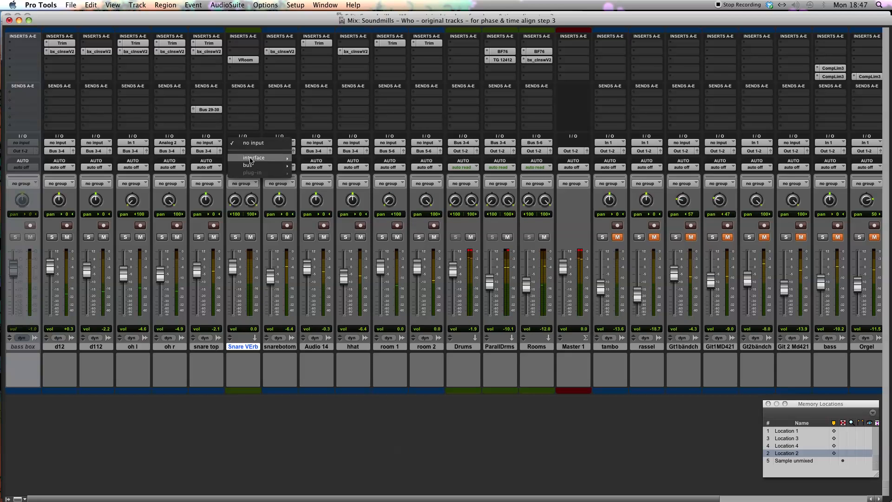
mouse_move(252, 165)
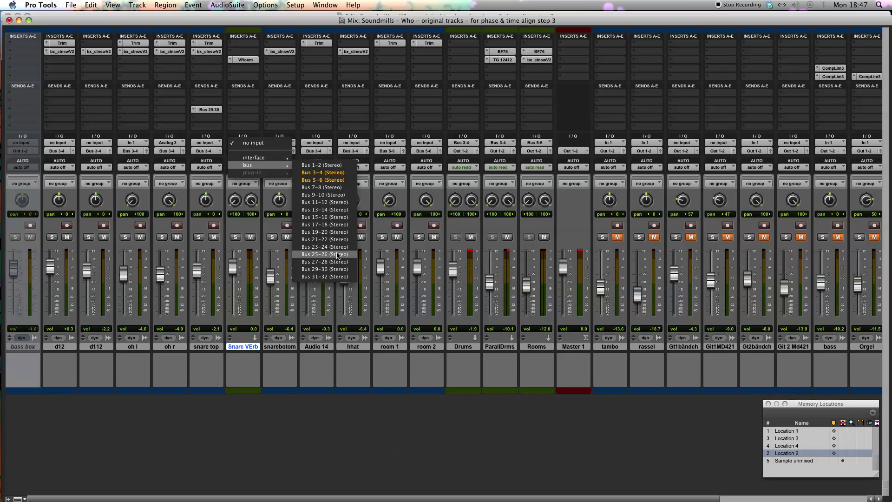
click(336, 270)
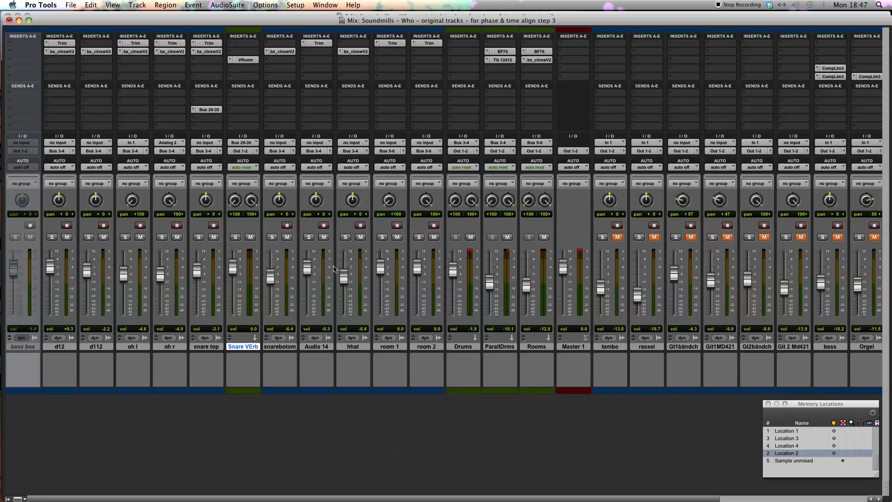
drag(232, 267, 234, 283)
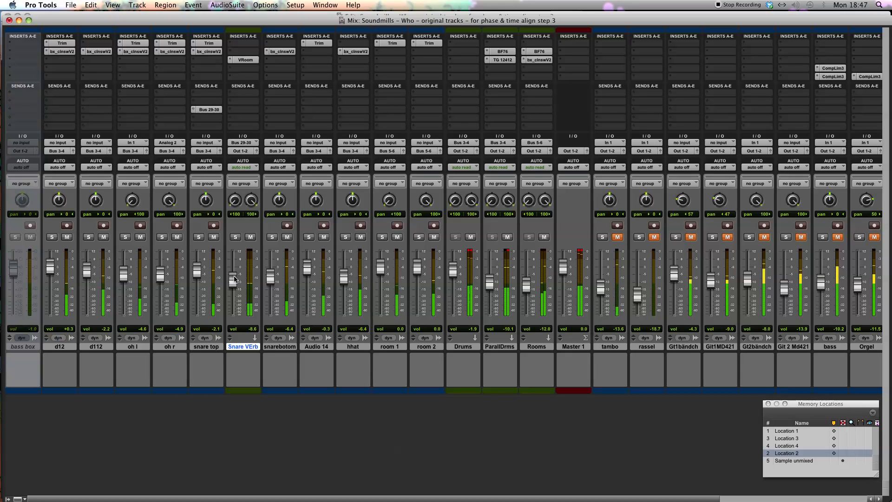
Load the MediumAmbience preset in the ValhallaRoom reverb on Snare VErb and close the plug-in
click(245, 60)
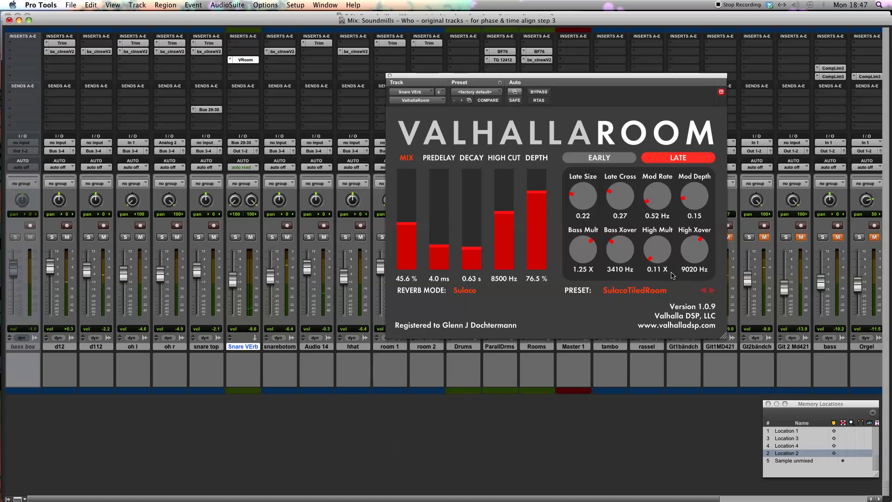
click(655, 292)
mouse_move(653, 165)
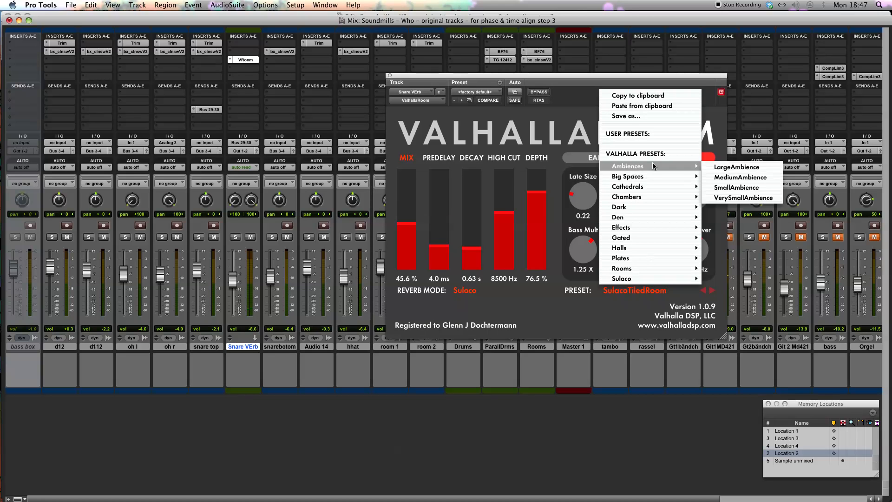
click(729, 177)
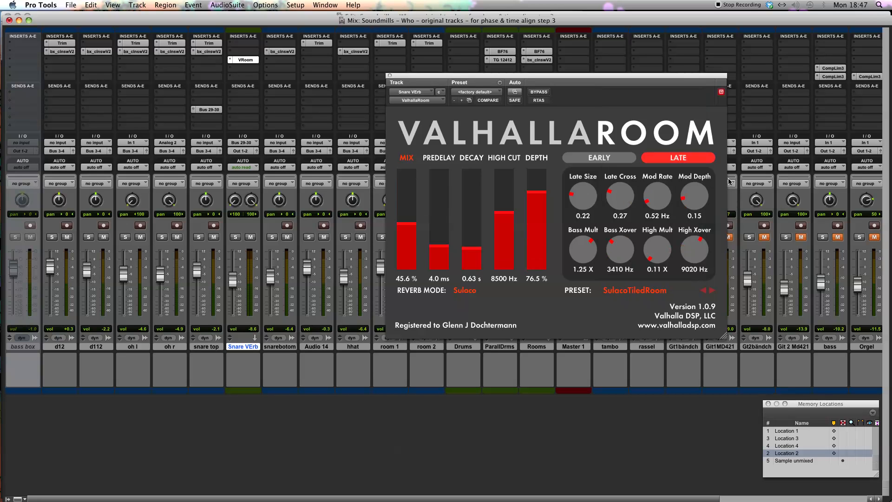
click(390, 75)
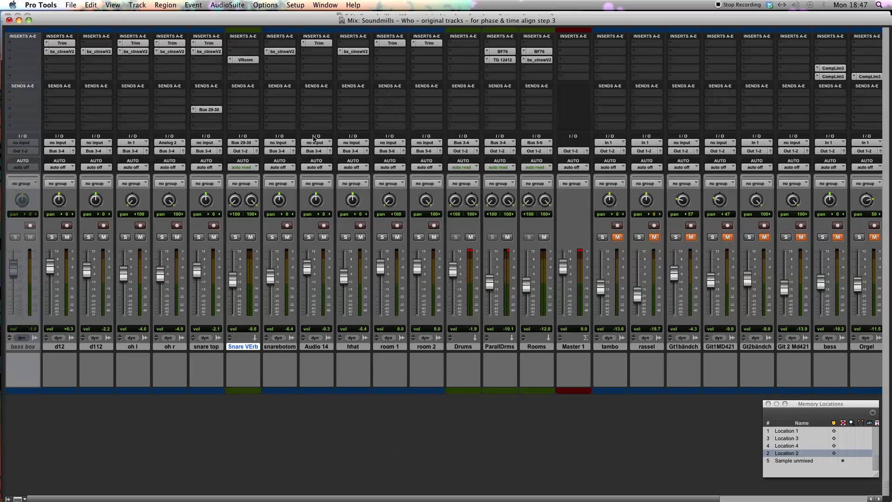
Set ValhallaRoom's high cut to 7930 Hz and decay to 0.95 s, balancing the Snare VErb fader to about -7.4 dB
drag(233, 279, 235, 284)
click(233, 61)
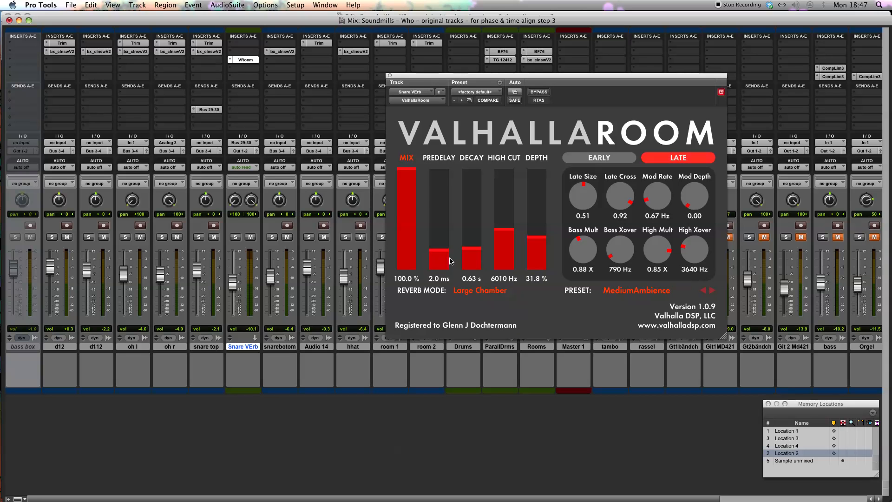
drag(232, 283, 235, 278)
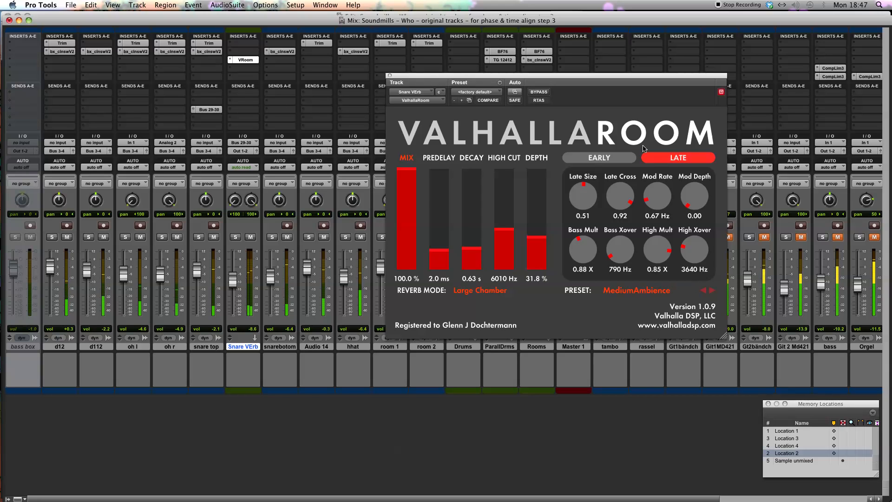
drag(504, 239, 508, 220)
drag(471, 247, 469, 249)
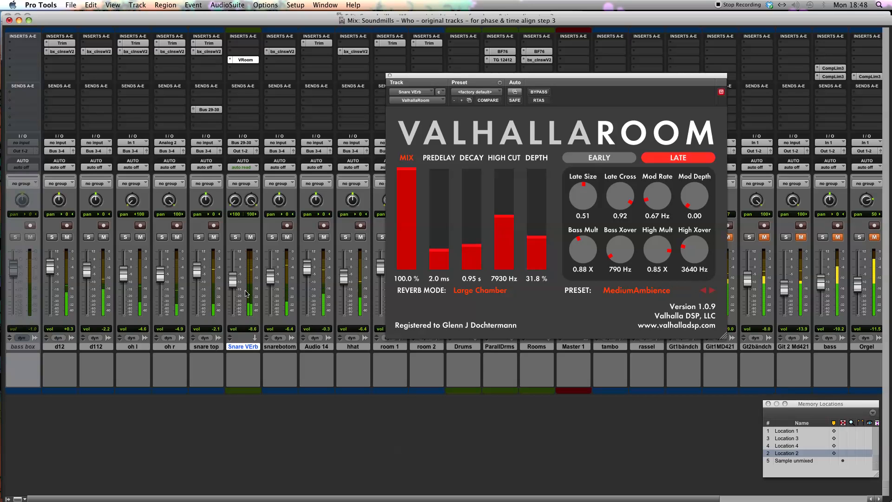
drag(232, 284, 234, 282)
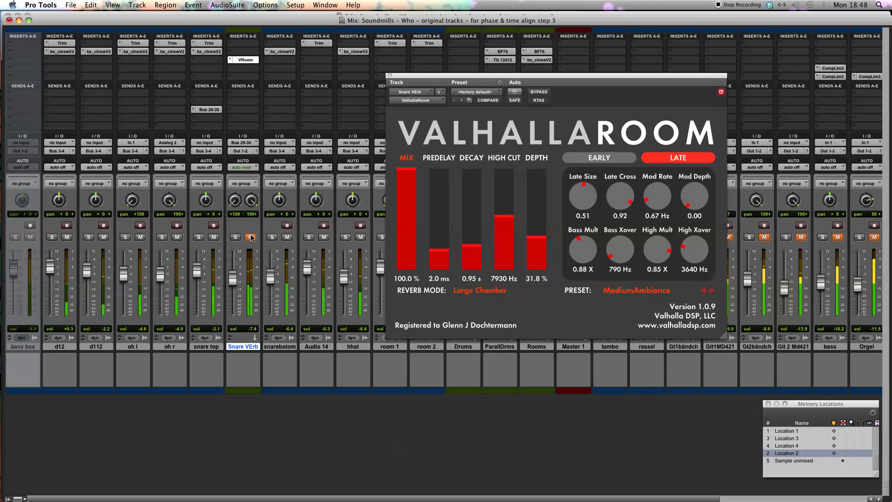
Raise the snare top fader to about -0.6 dB while comparing the mix with Snare VErb muted and unmuted, and close the reverb
click(251, 238)
drag(195, 275, 196, 272)
click(251, 238)
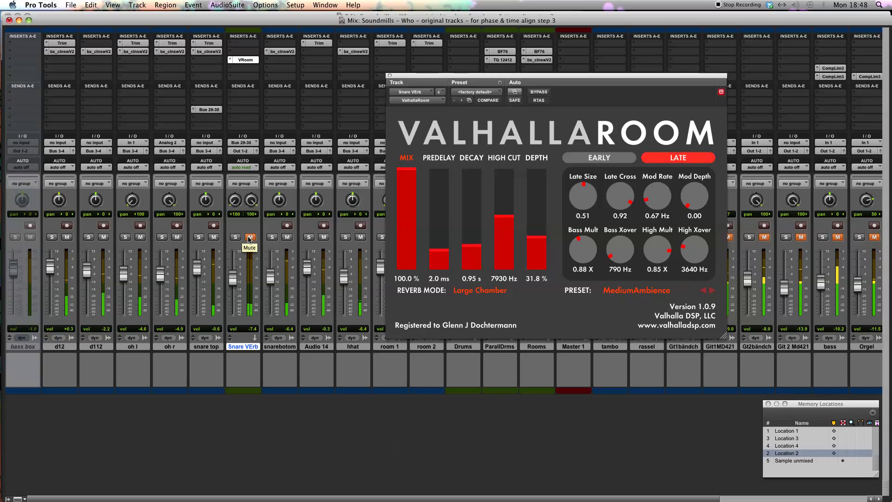
click(250, 238)
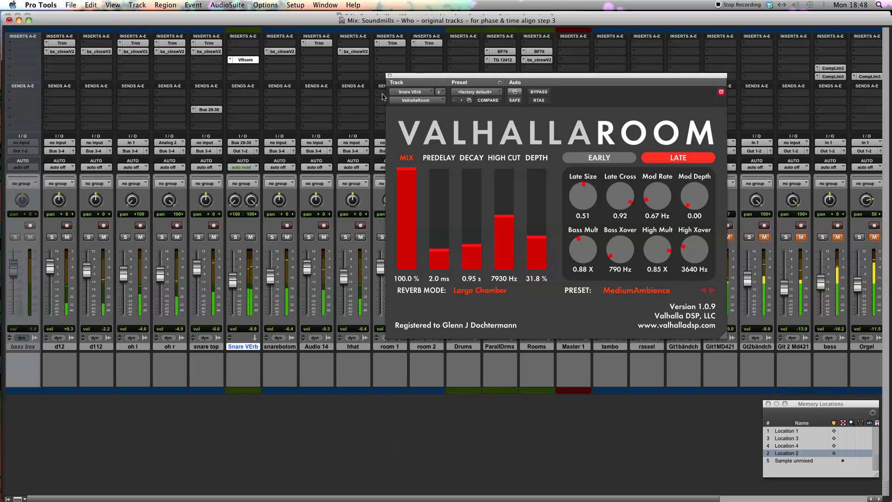
click(390, 75)
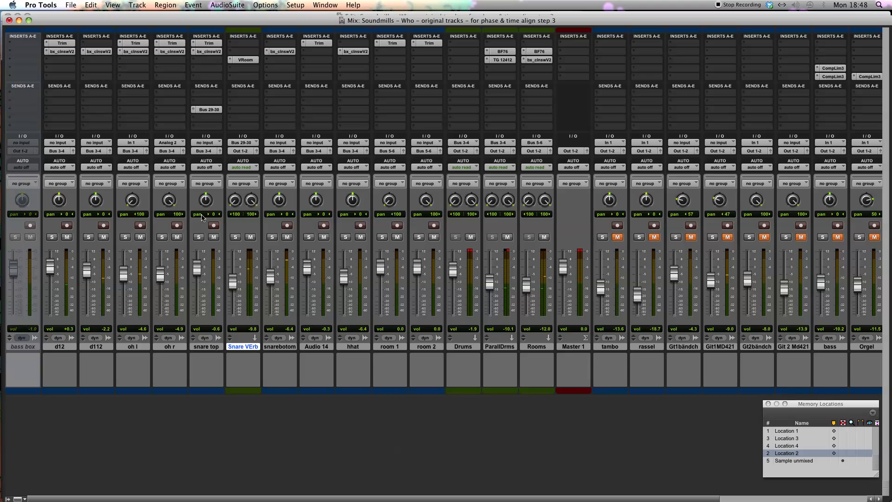
Insert the mono PSP NobleQ equalizer below bx_cleansweep on the snare top track and position its window over the mixer
click(196, 60)
mouse_move(215, 75)
mouse_move(294, 77)
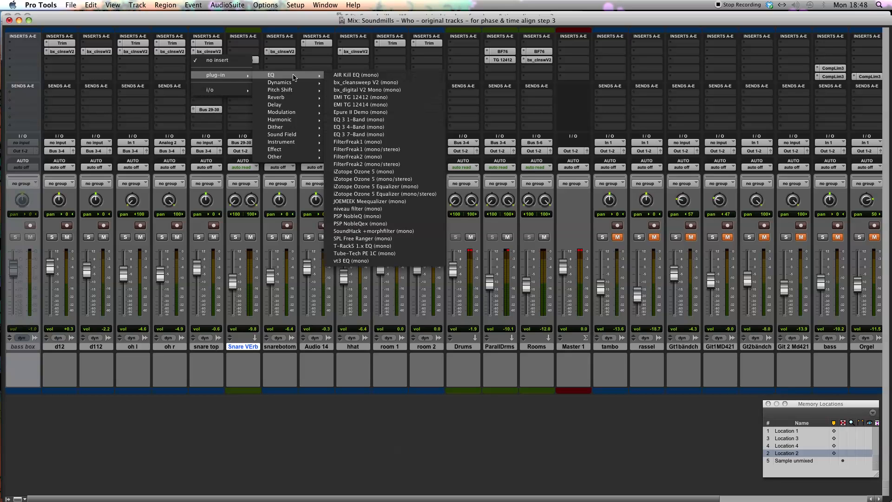
click(377, 216)
drag(443, 78, 396, 159)
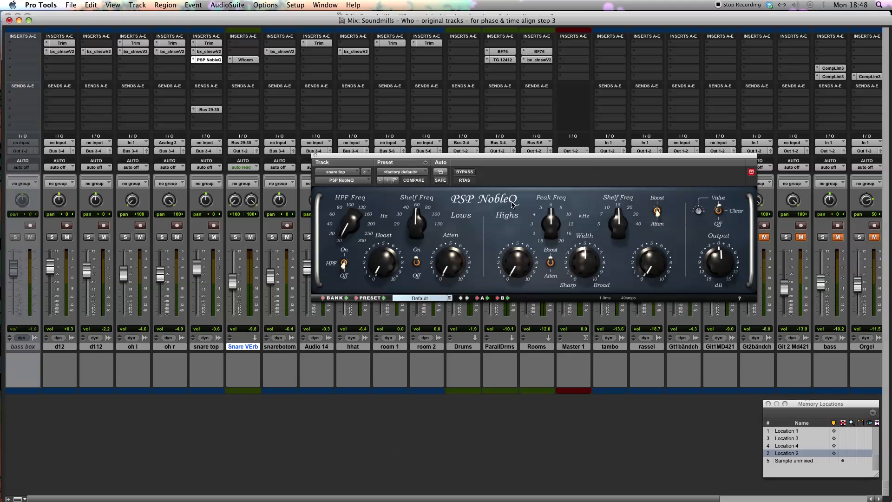
drag(502, 156, 509, 125)
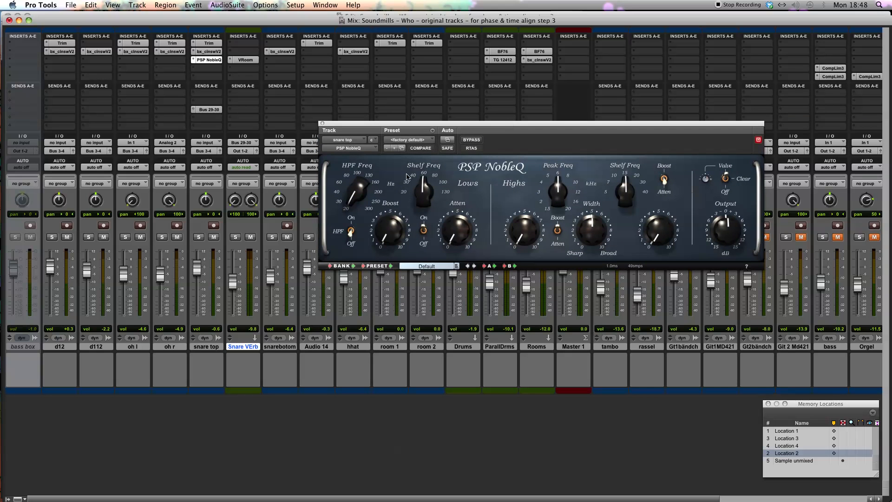
Review the bx_cleansweep filter settings on the snare top track and return to the PSP NobleQ window
drag(357, 195, 353, 205)
click(214, 44)
click(210, 52)
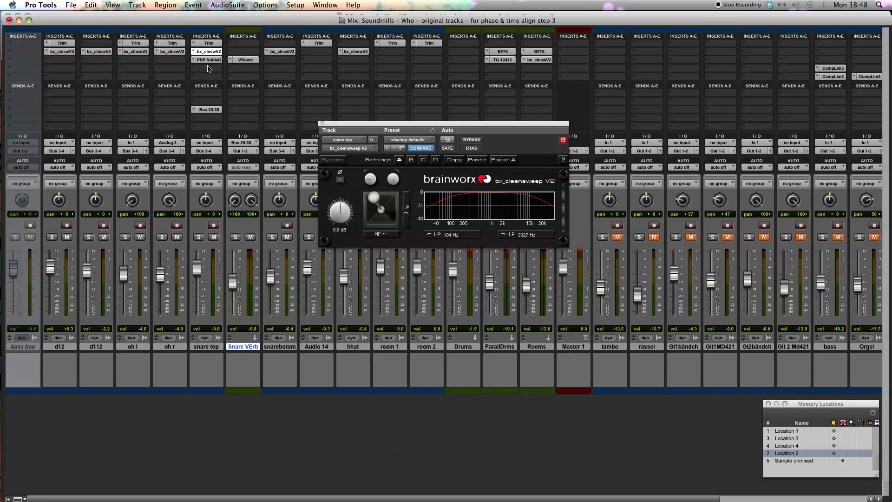
click(209, 59)
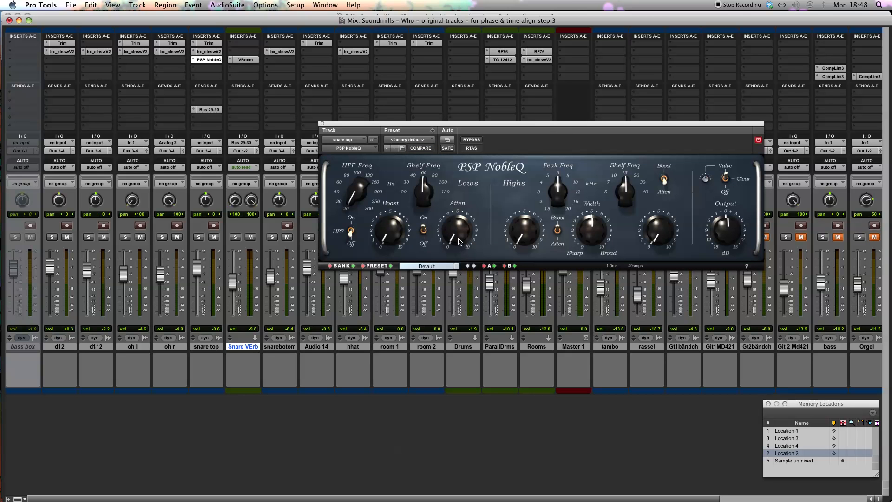
Solo snare top and set NobleQ's low-shelf boost to about 4.5 and attenuation to about 5, comparing against bypass
click(423, 230)
click(726, 177)
drag(454, 226, 454, 198)
drag(395, 244, 388, 195)
click(199, 237)
drag(381, 237, 382, 214)
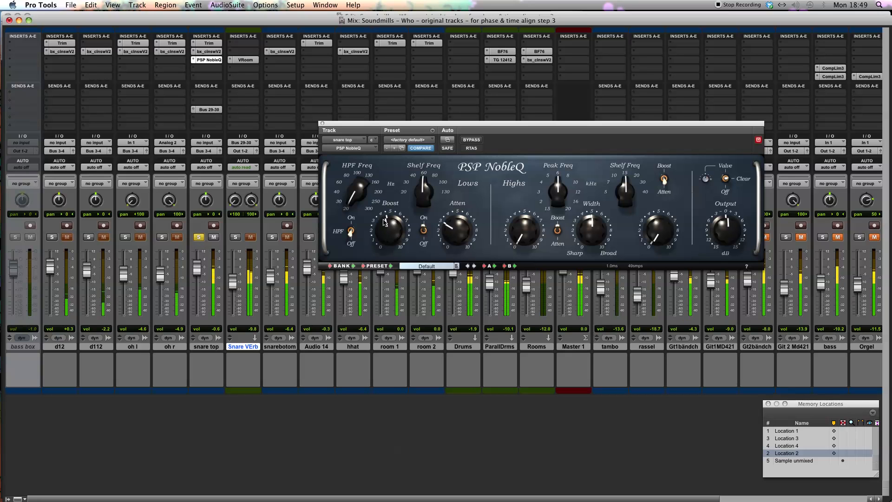
drag(458, 222, 459, 212)
click(472, 140)
click(472, 140)
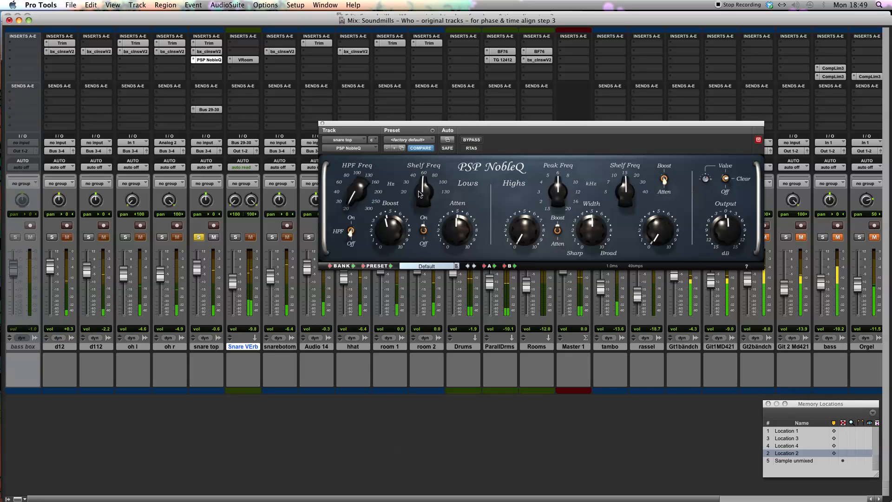
Refine NobleQ's low shelf to 60 Hz, boost about 6.5 and attenuation about 7, raising the snare top fader to +5.7 dB
drag(422, 190, 420, 187)
drag(389, 226, 393, 189)
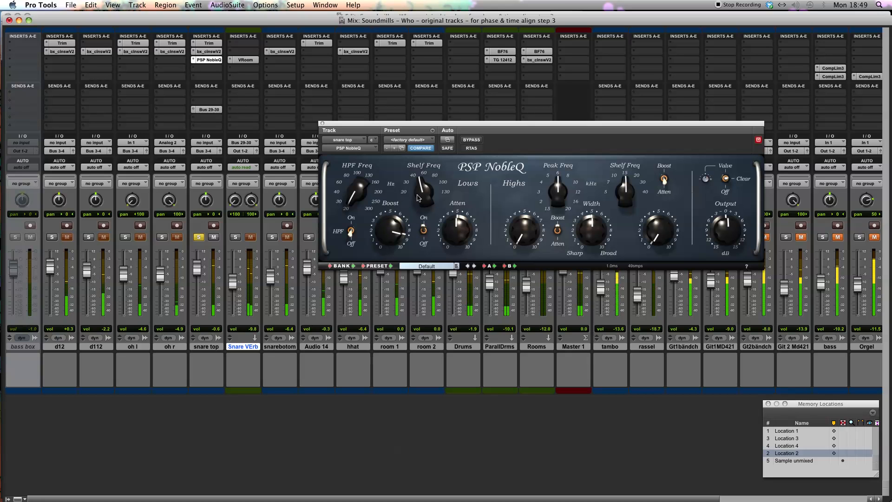
drag(198, 268, 200, 260)
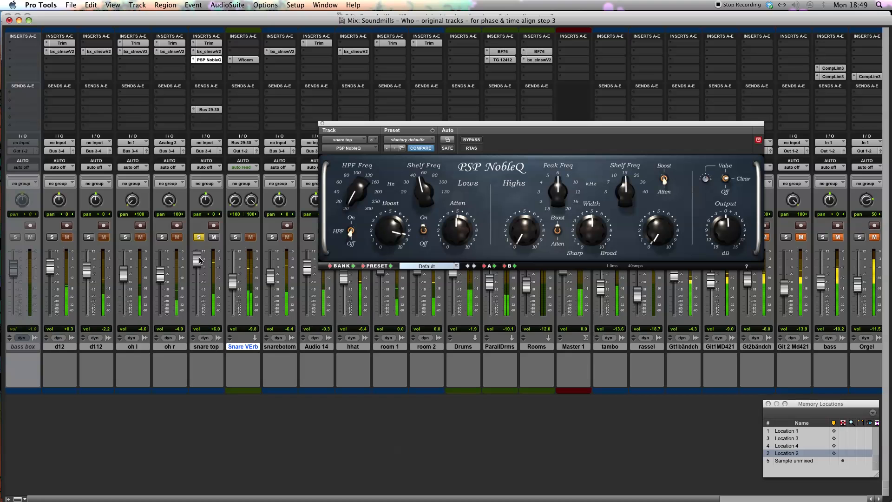
drag(454, 227, 429, 187)
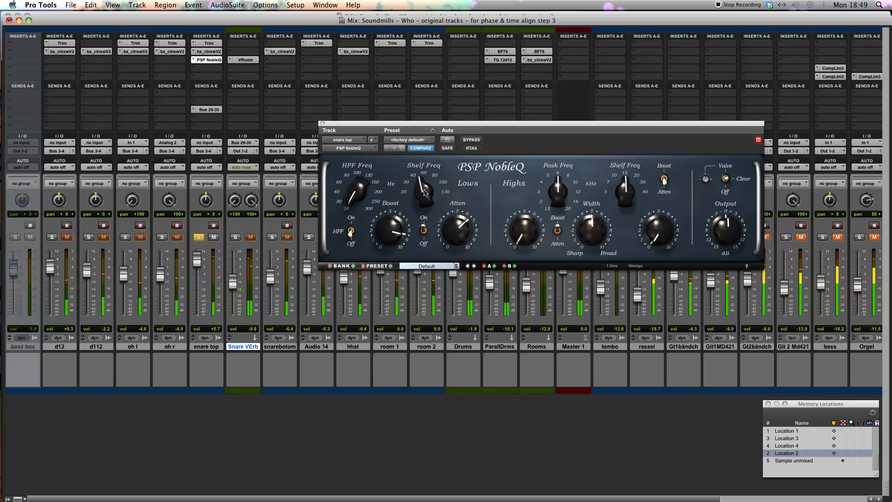
mouse_move(427, 187)
mouse_down()
mouse_move(434, 183)
mouse_move(428, 187)
mouse_up()
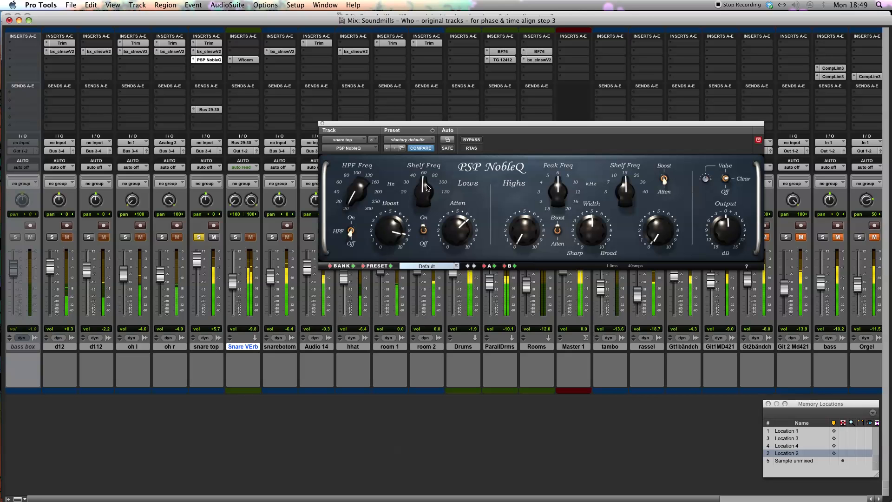
drag(382, 225, 377, 248)
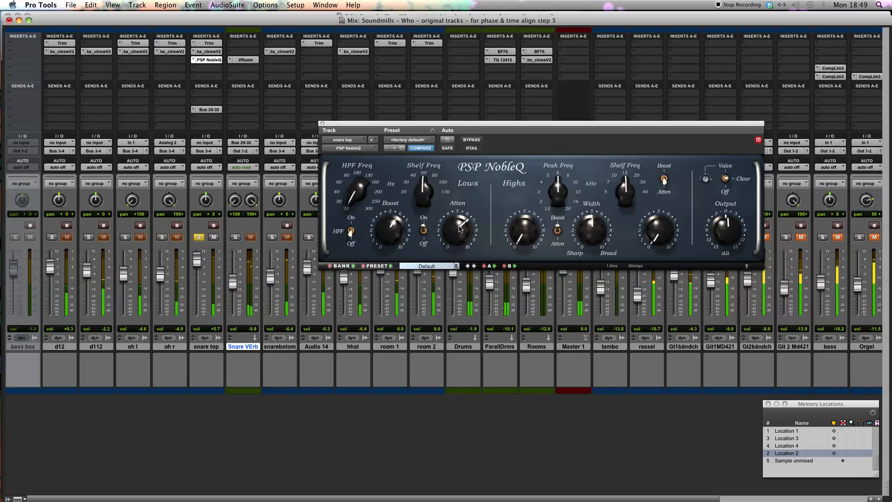
Reduce NobleQ's low attenuation to about 5.5 while comparing the soloed snare with the equalizer bypassed and active
click(474, 141)
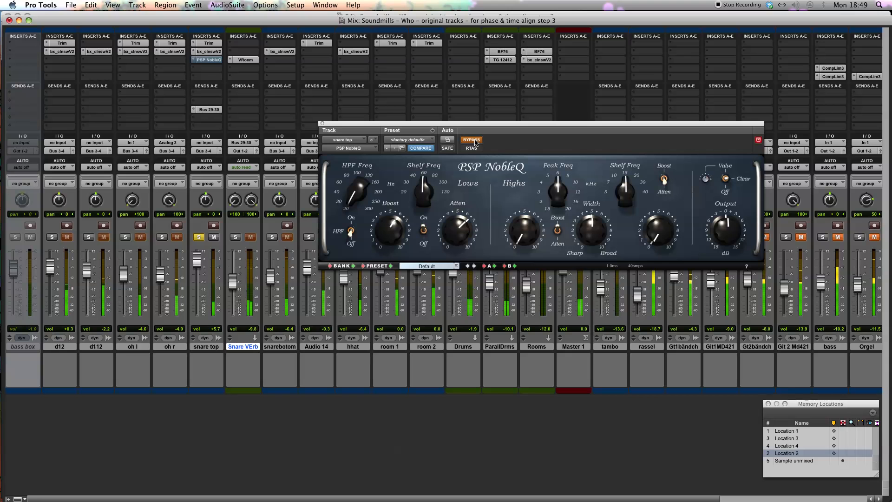
click(474, 141)
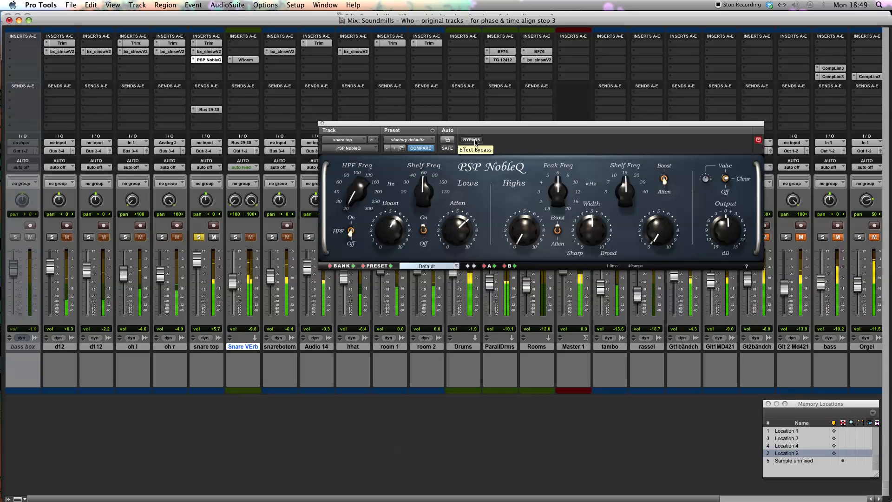
click(475, 141)
click(472, 140)
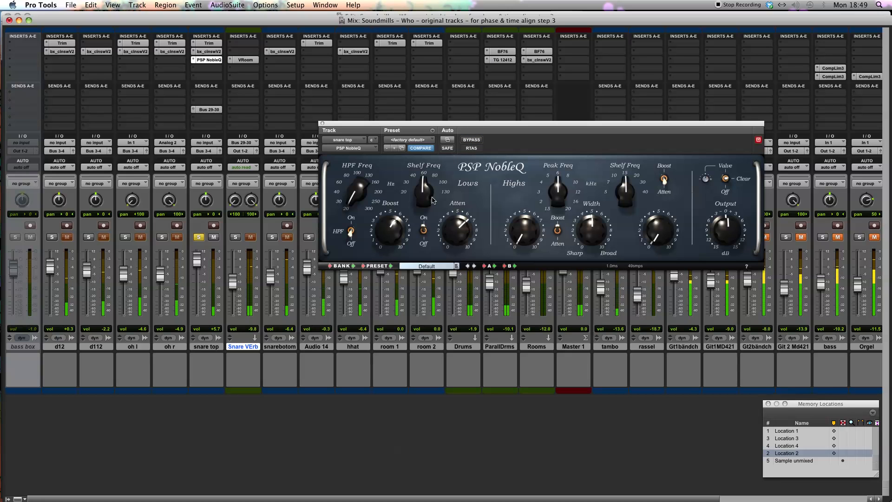
drag(452, 226, 453, 236)
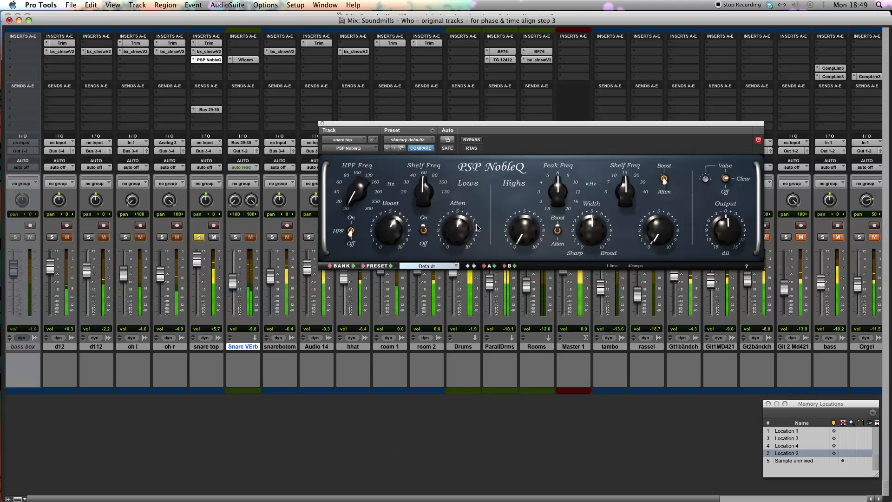
click(471, 139)
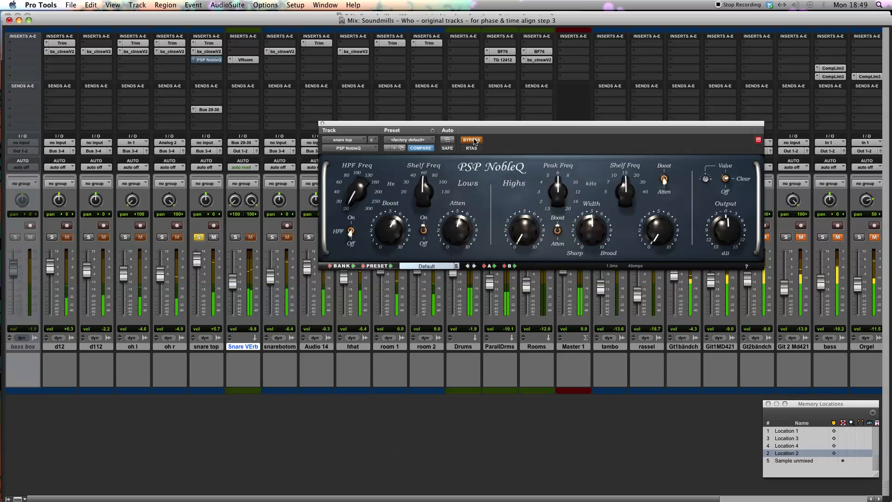
click(471, 140)
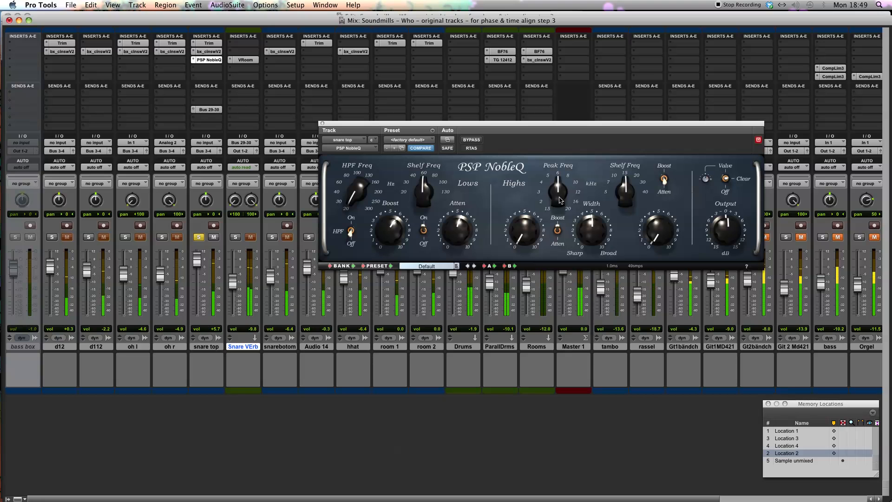
Boost NobleQ's high peak to about 6 at 5 kHz with fully broad width, and the high shelf to about 3 at 10 kHz
drag(557, 199, 550, 203)
drag(519, 241, 527, 202)
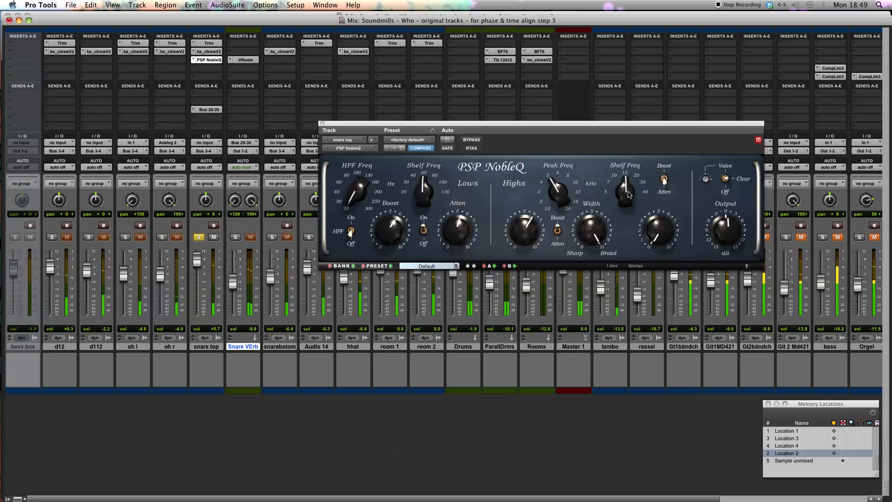
drag(630, 194, 560, 228)
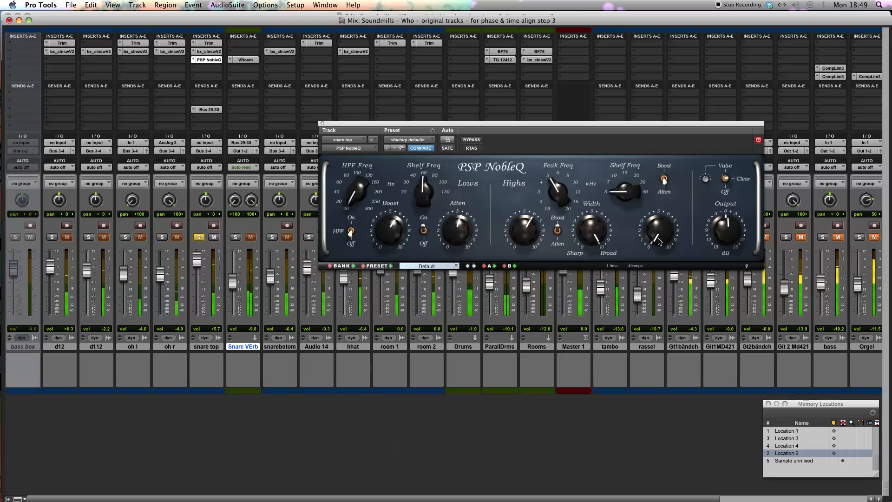
drag(623, 192, 623, 183)
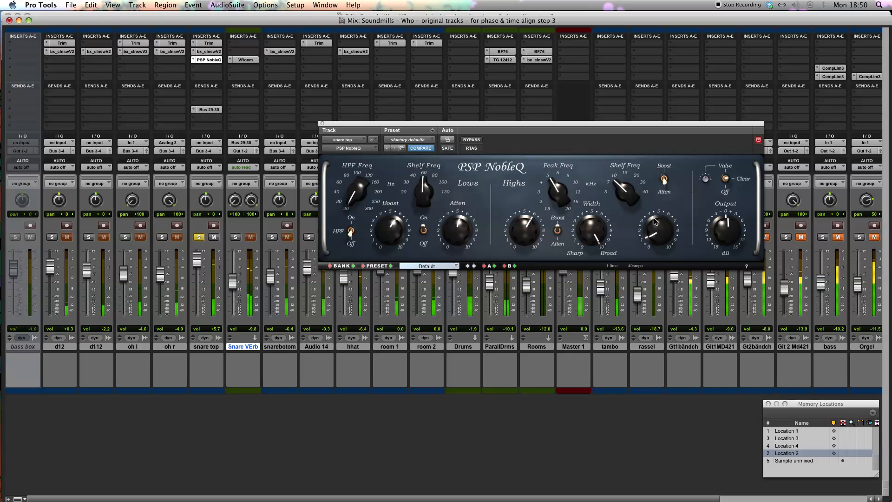
drag(652, 232, 677, 153)
drag(651, 272, 650, 224)
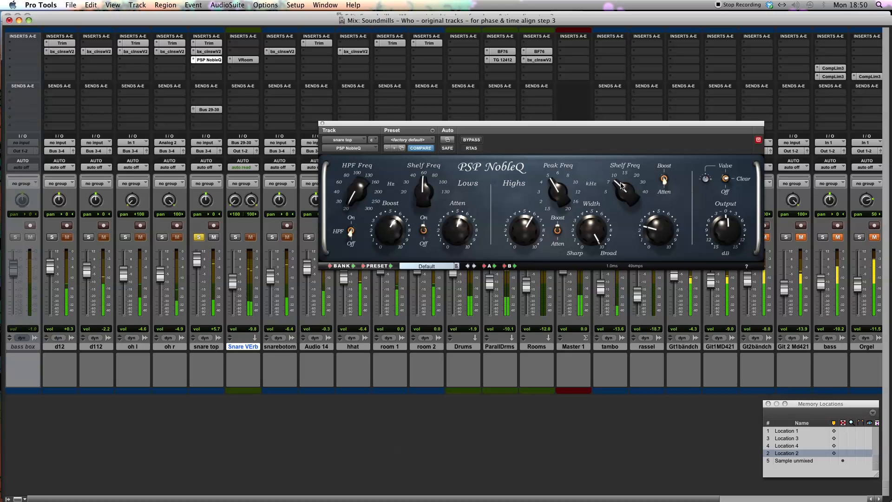
Compare the equalizer with bypass, lower snare top to +0.7 dB and Snare VErb to -11.1 dB, unsolo snare top and close NobleQ
click(469, 140)
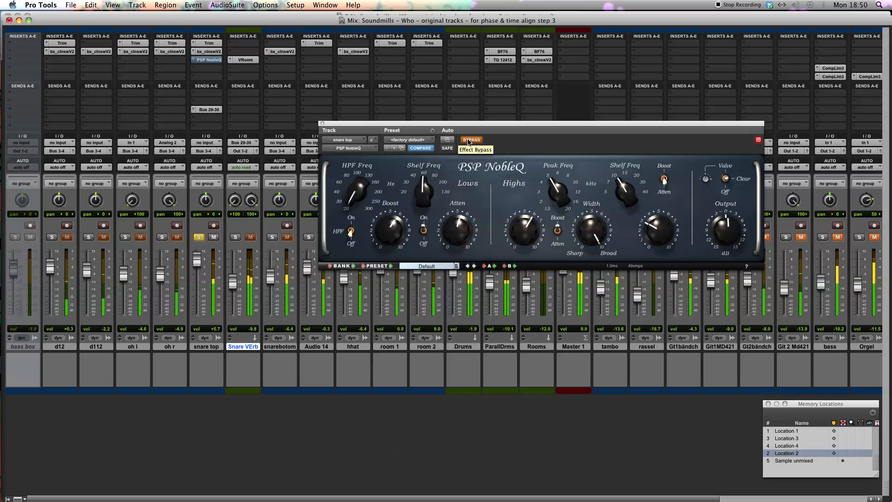
click(469, 140)
drag(197, 261, 197, 267)
click(199, 237)
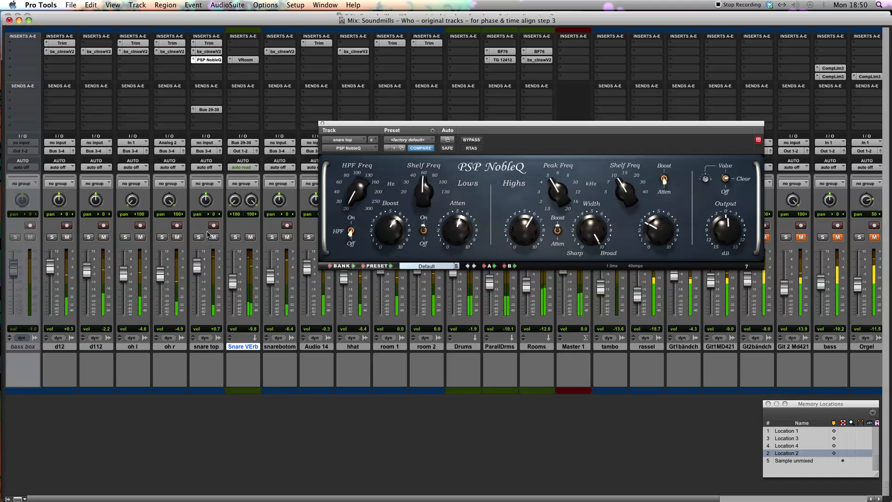
click(322, 124)
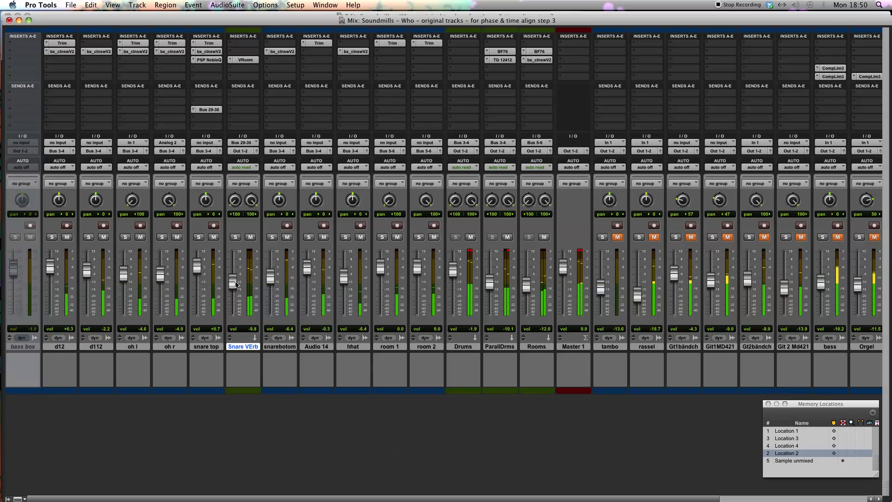
Insert the mono Massey CT4 compressor below PSP NobleQ on the snare top track and position its window over the mixer
click(193, 68)
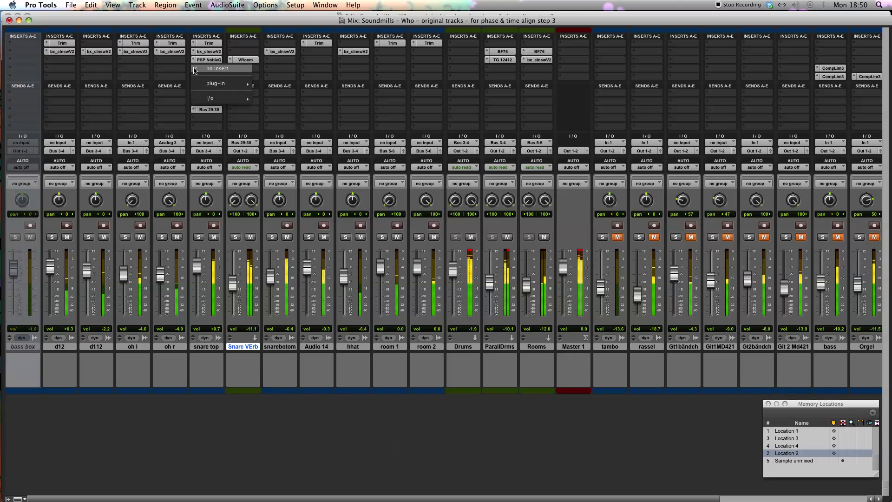
mouse_move(218, 83)
mouse_move(289, 91)
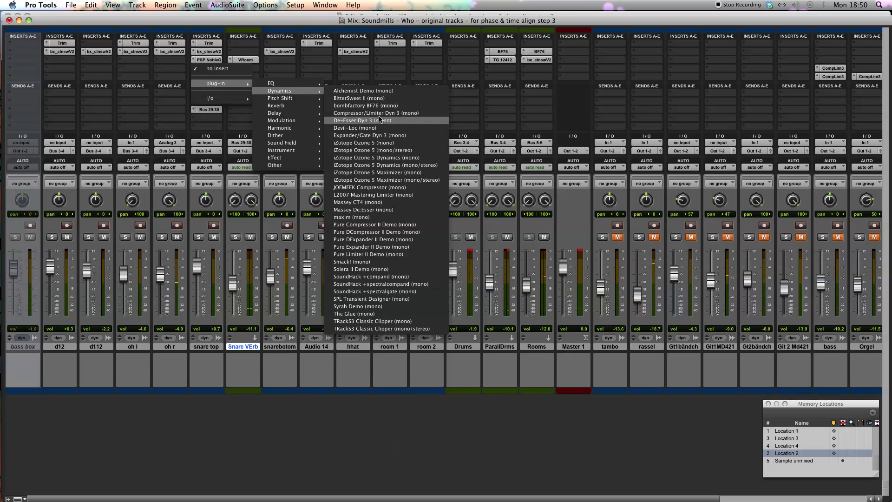
click(381, 203)
drag(359, 123, 377, 96)
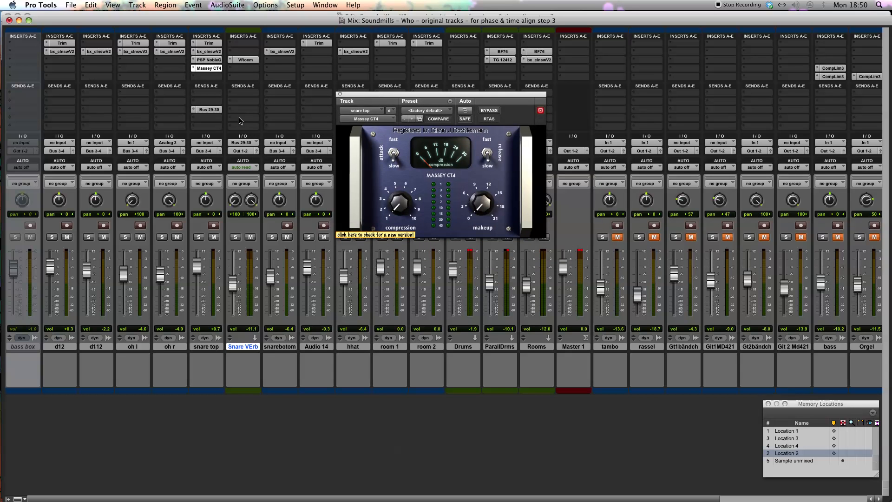
Set the Massey CT4 compression amount to about 3 on the snare top track, briefly playing the mix to check it
click(389, 192)
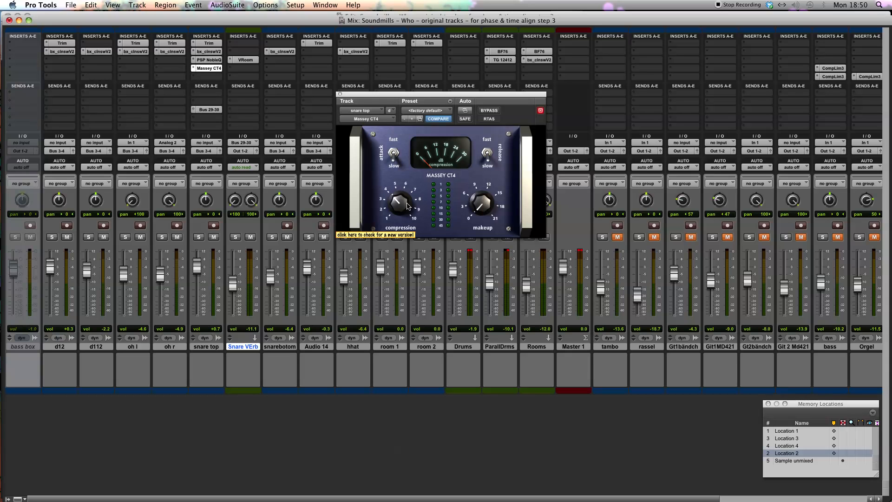
key(space)
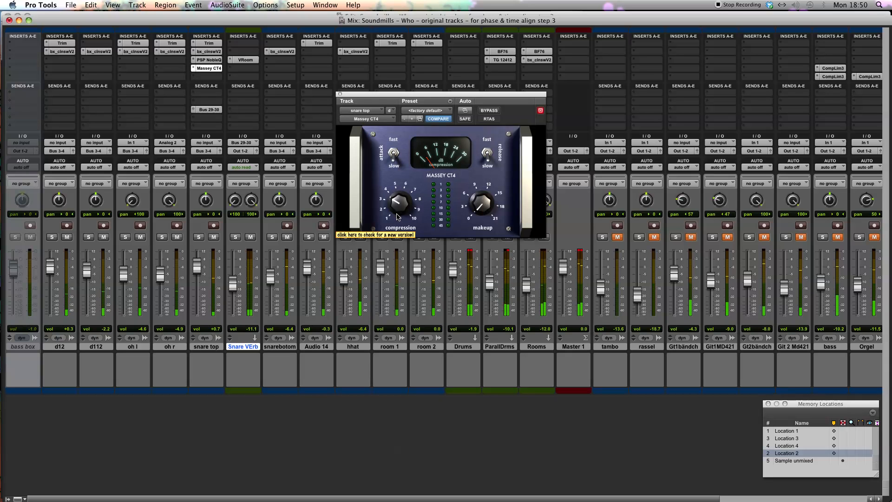
click(514, 222)
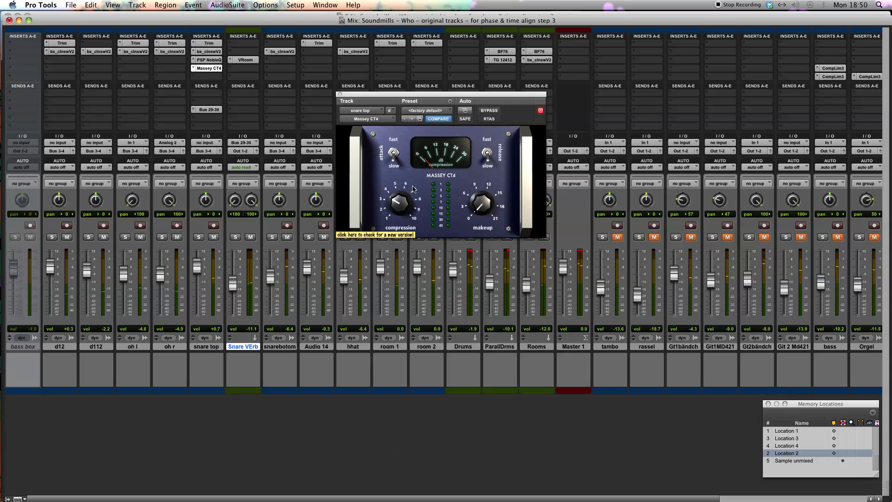
drag(405, 198, 401, 202)
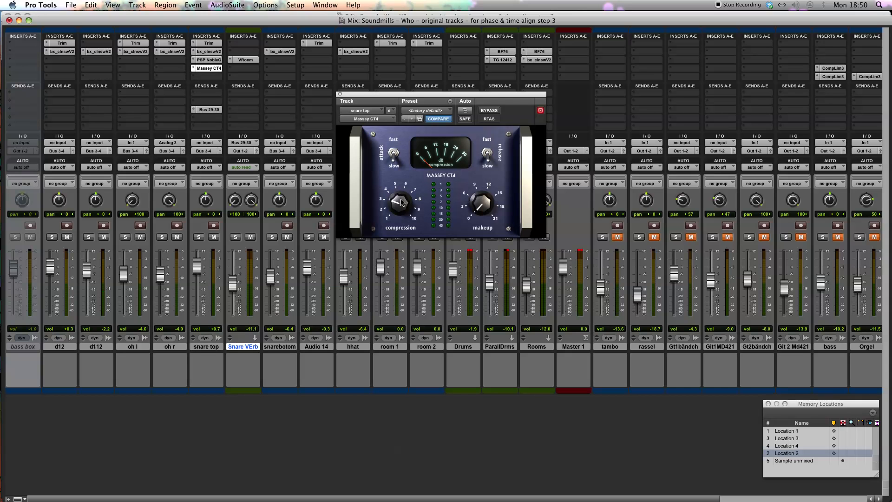
click(296, 4)
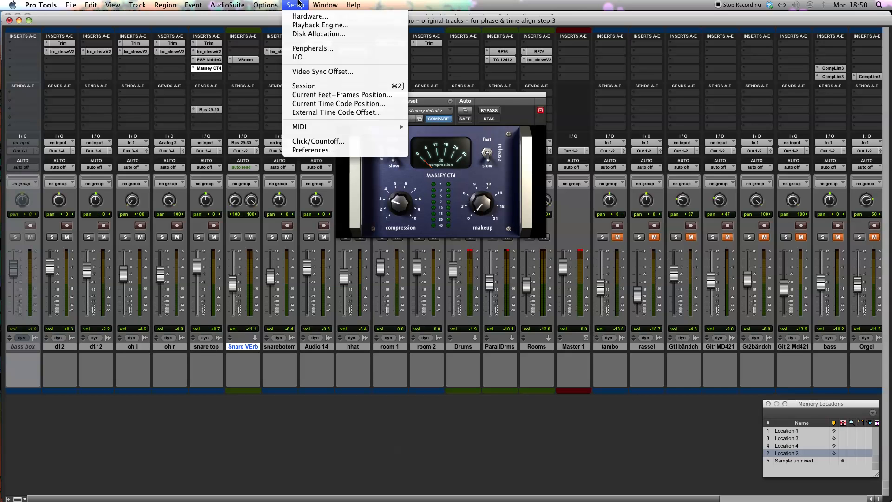
click(405, 192)
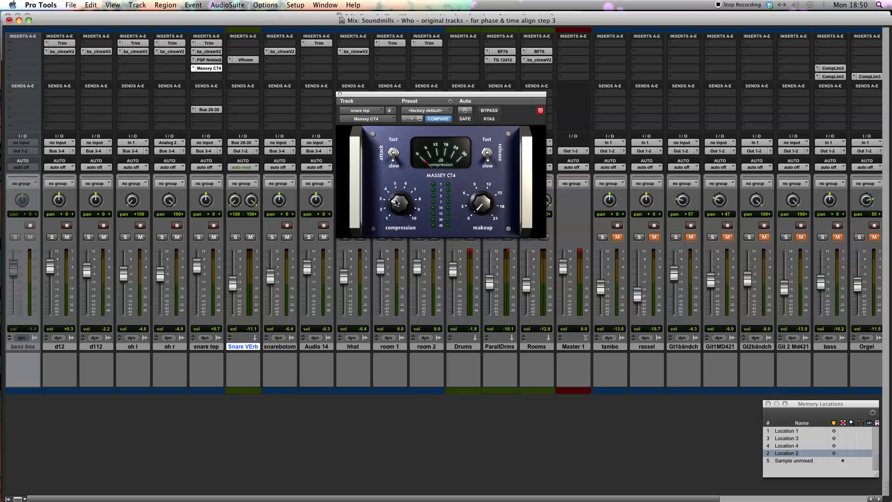
Raise the CT4 makeup gain to about 4, fine-tune its compression during playback, and compare the snare with the compressor bypassed
drag(477, 203, 475, 197)
drag(385, 98, 405, 171)
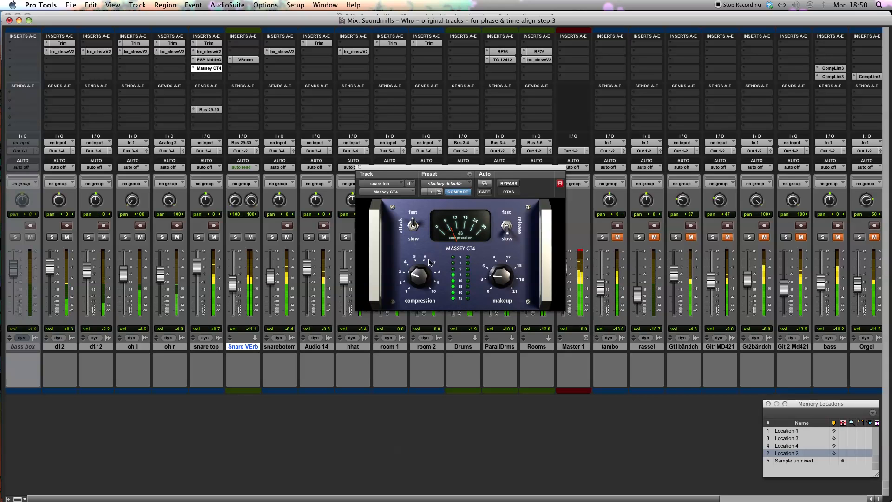
drag(418, 279, 418, 281)
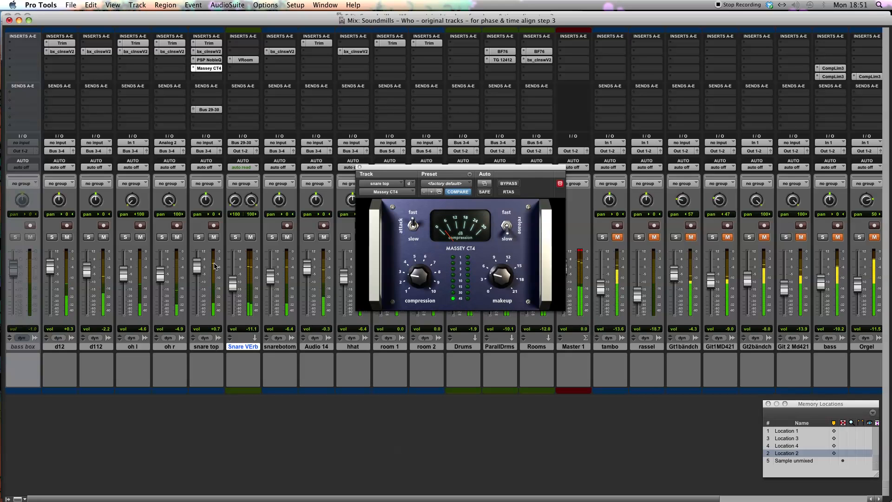
click(512, 184)
click(511, 184)
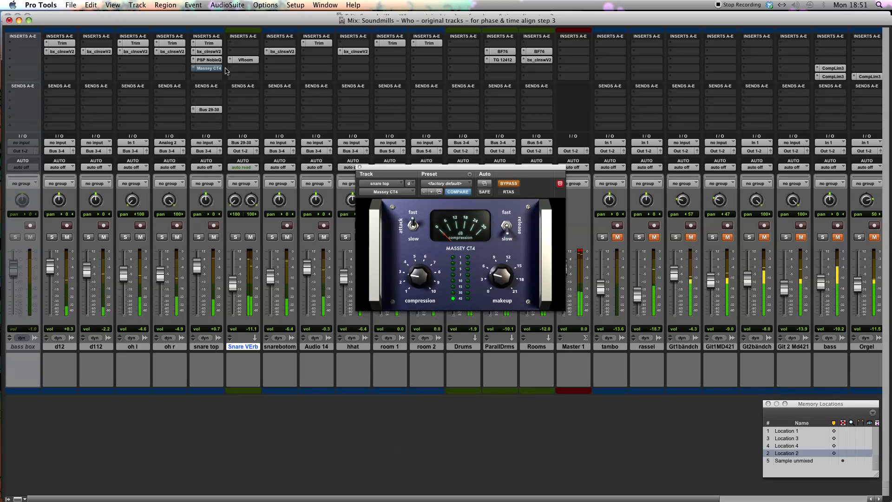
click(511, 184)
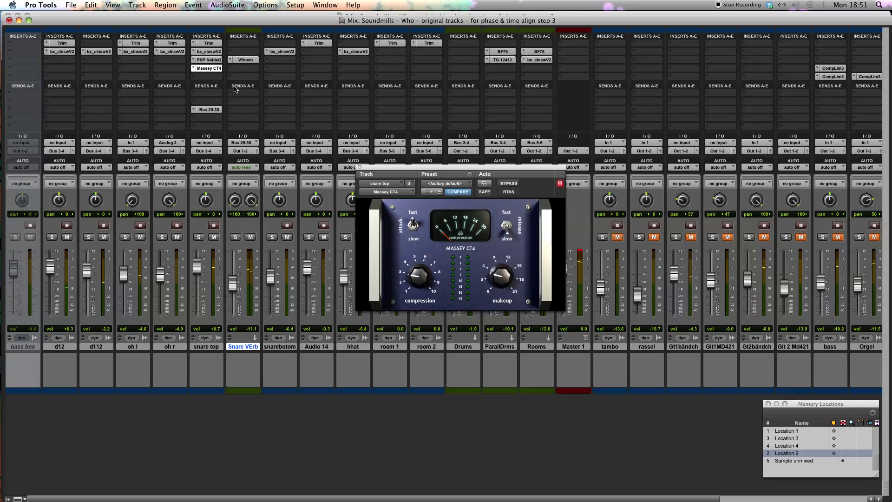
Compare the soloed snare top with PSP NobleQ and Massey CT4 bypassed and with both active
super+click(216, 60)
super+click(216, 71)
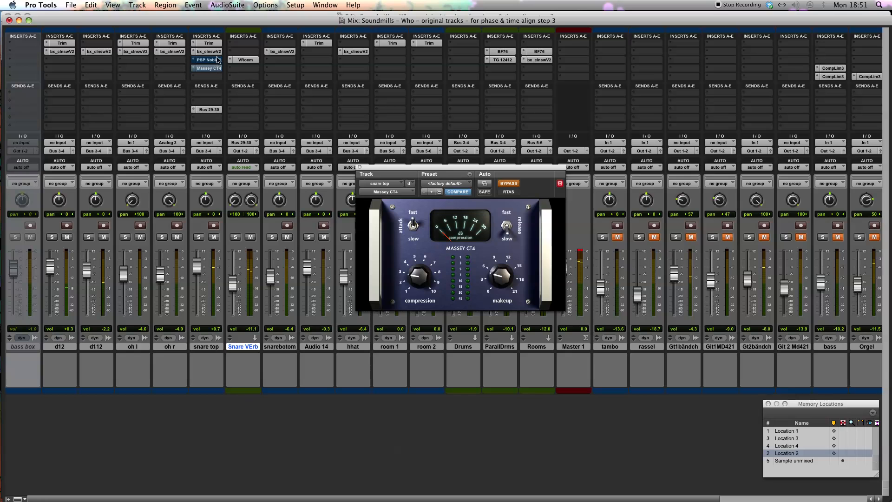
click(199, 238)
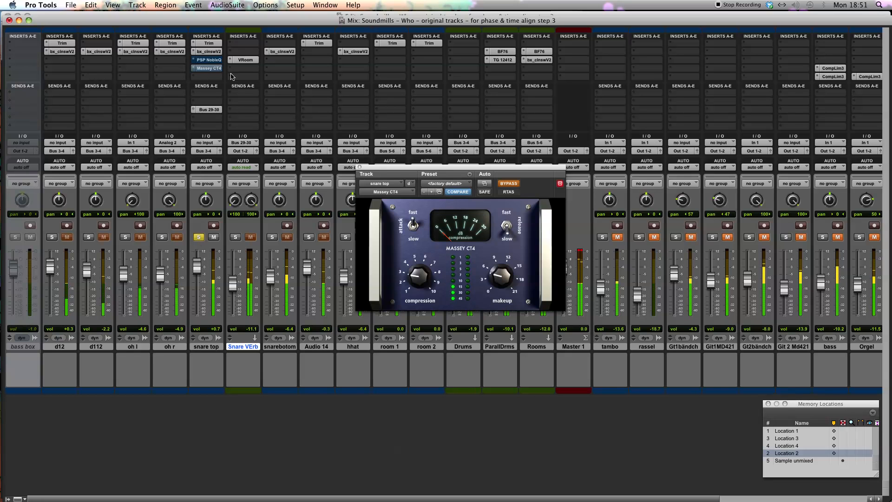
super+click(217, 60)
super+click(216, 68)
Lower the low-shelf attenuation in snare top's PSP NobleQ, compare it with bypass, unsolo the track and close the equalizer
click(213, 60)
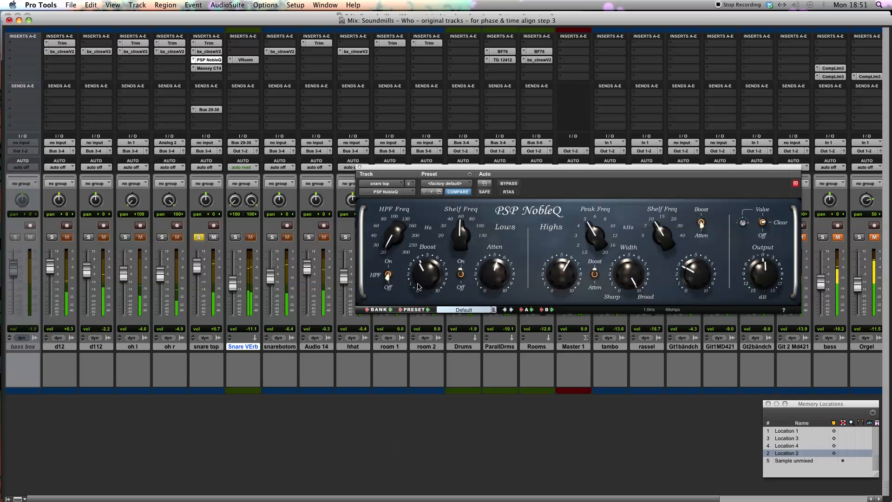
drag(494, 269, 473, 288)
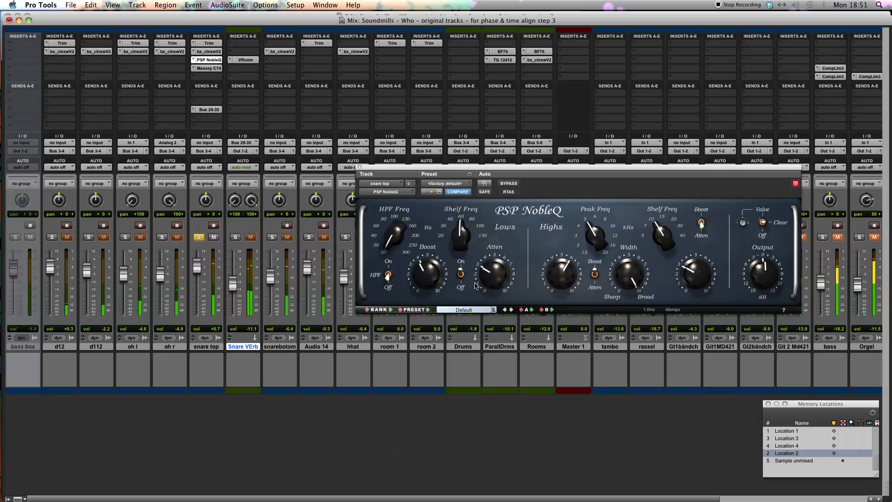
super+click(209, 64)
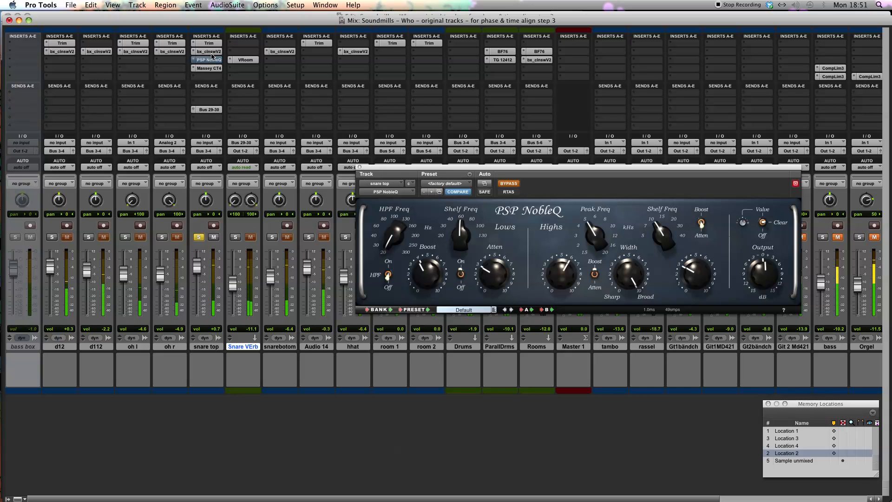
super+click(210, 60)
click(199, 237)
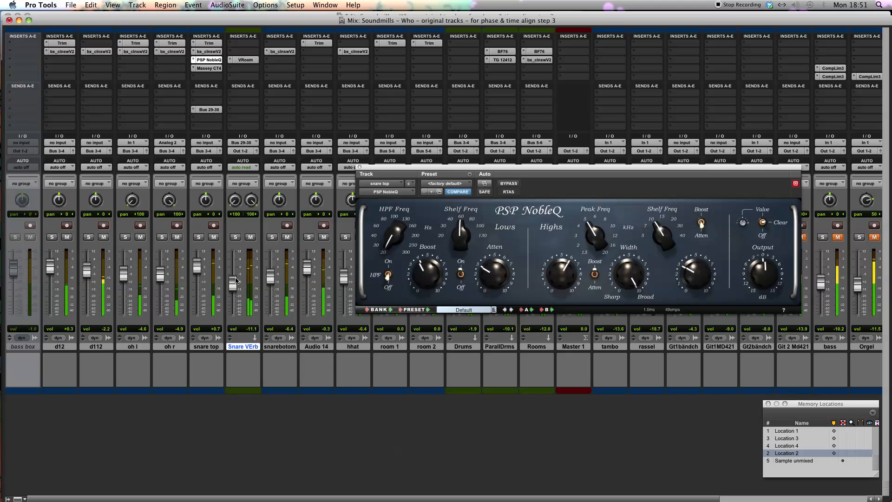
key(super+w)
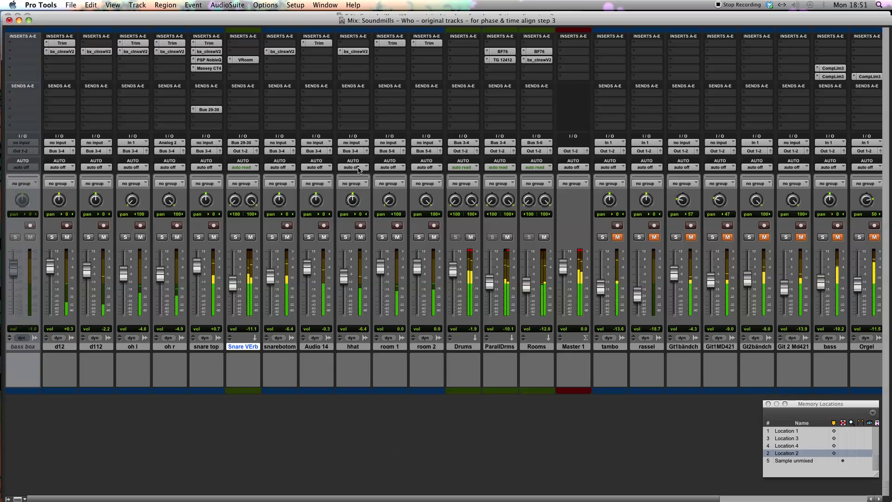
Move the snarebotom track directly after snare top and solo the kick tracks d12 and d112
drag(279, 347, 230, 355)
click(51, 237)
click(87, 238)
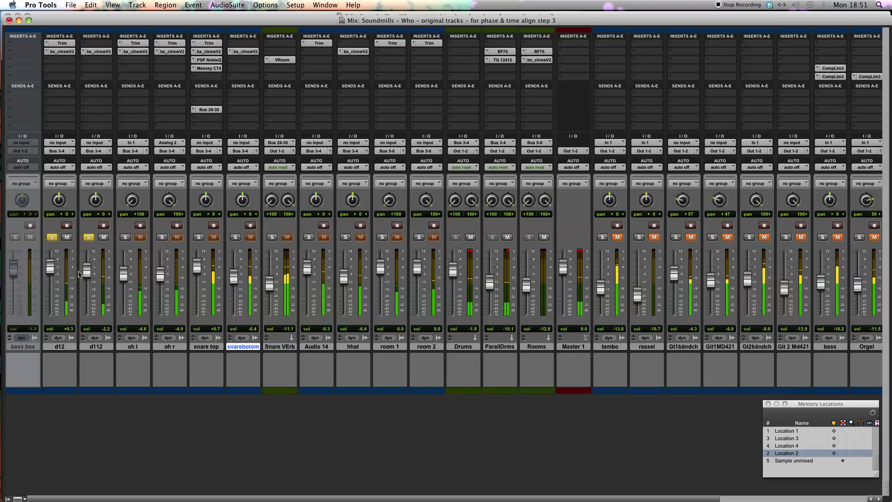
Try d112 at 0.0 dB, pull its fader fully down, and audition d12 soloed before clearing the solos
mouse_move(87, 270)
mouse_down()
mouse_move(91, 320)
mouse_move(88, 269)
mouse_up()
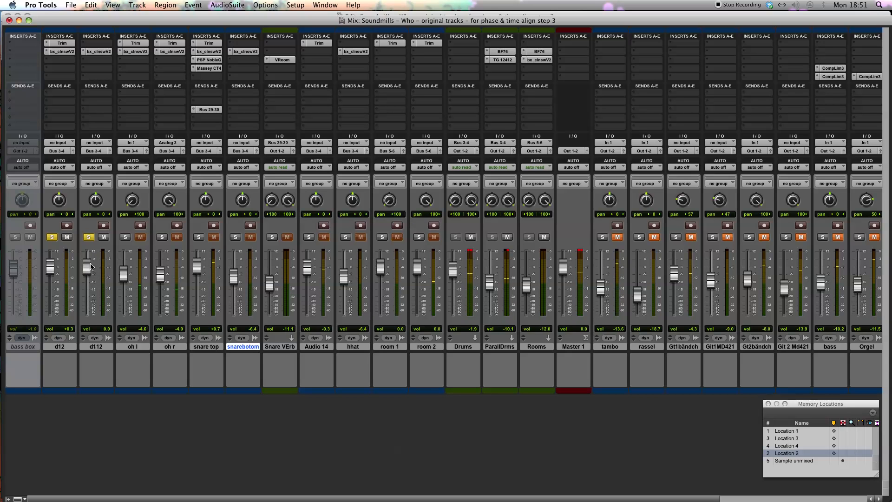
drag(91, 269, 92, 349)
click(54, 238)
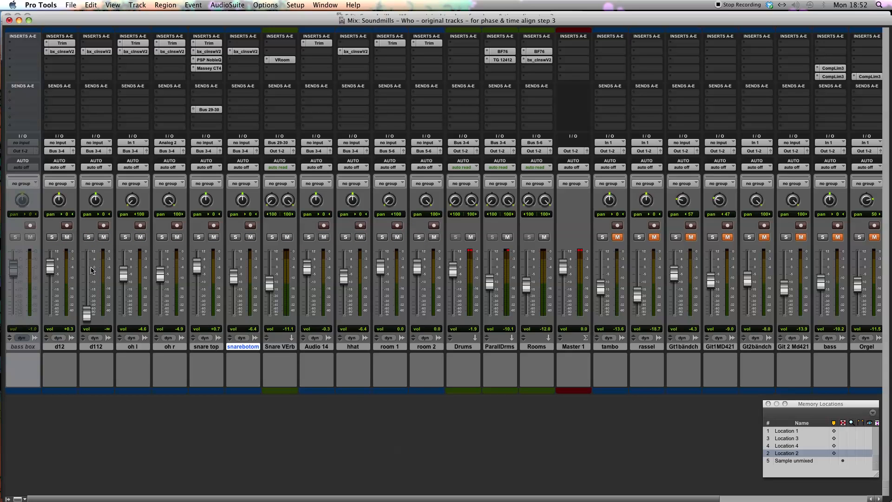
click(51, 238)
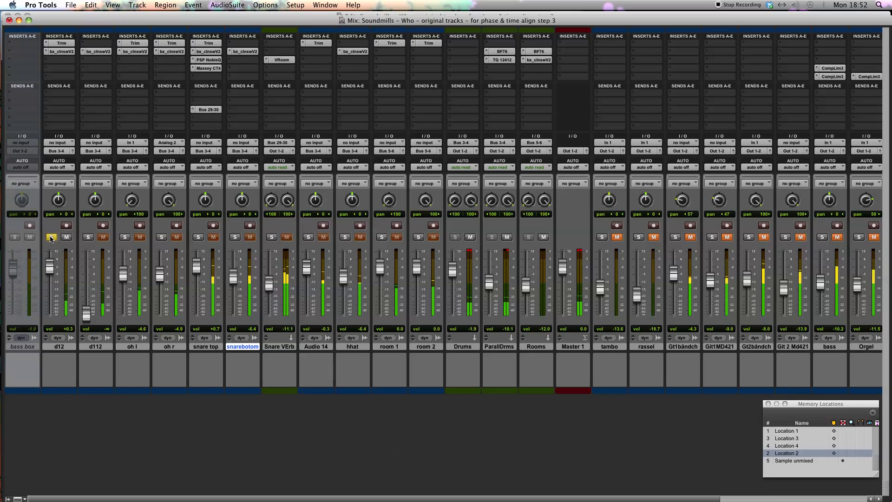
click(52, 237)
Copy PSP NobleQ and Massey CT4 from snare top to d12's lowest inserts and add the mono SPL Transient Designer above them
drag(98, 60, 61, 60)
drag(213, 70, 58, 65)
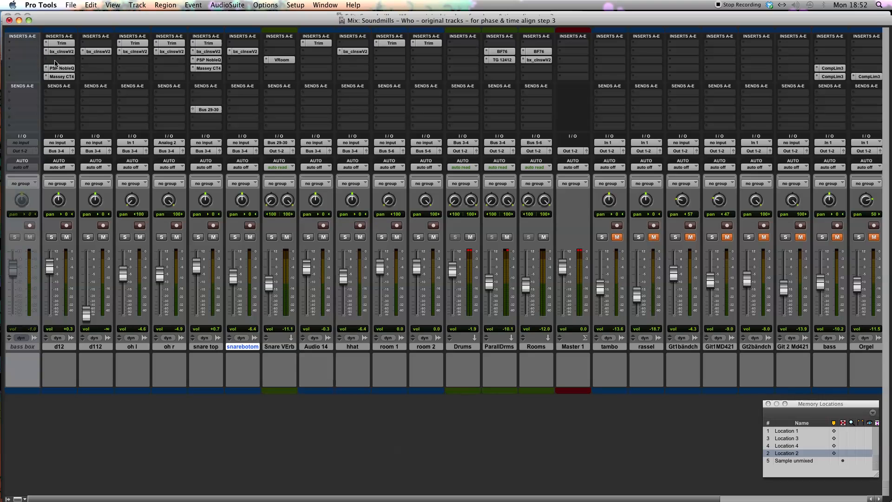
click(47, 60)
mouse_move(74, 74)
mouse_move(150, 83)
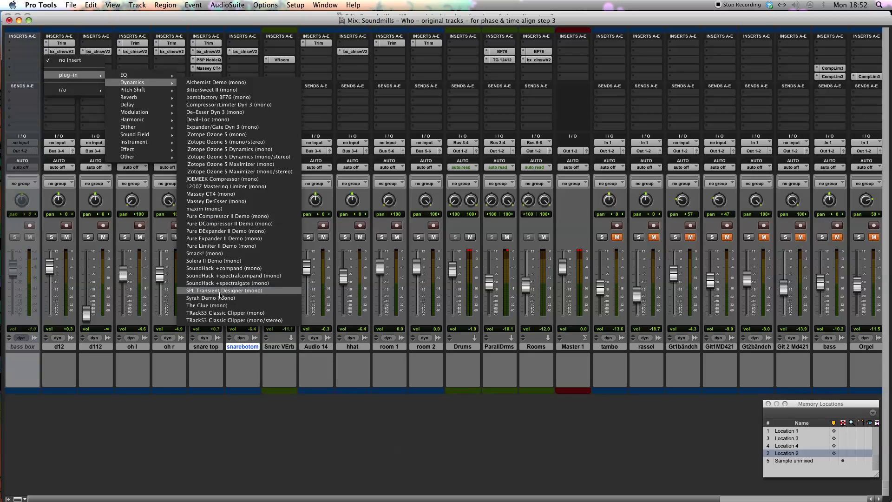
click(204, 290)
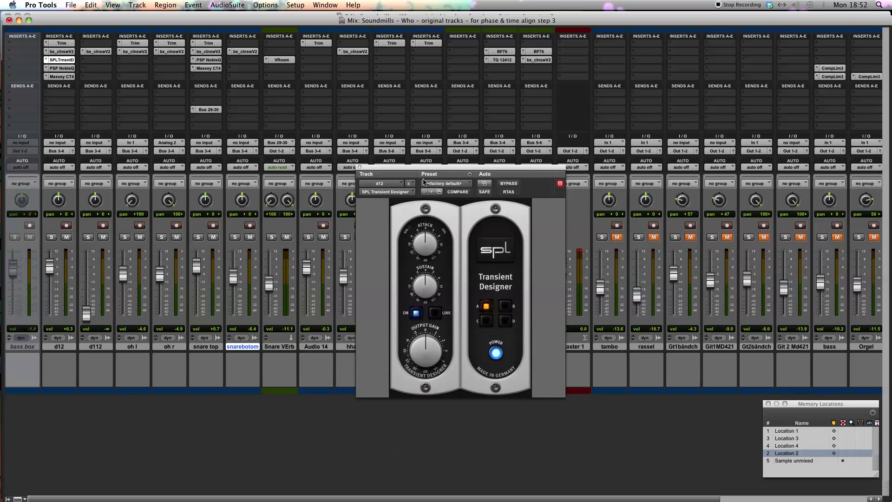
drag(417, 172, 267, 127)
Solo d12, reduce the sustain in its SPL Transient Designer, and raise the d12 fader to +2.5 dB
click(92, 348)
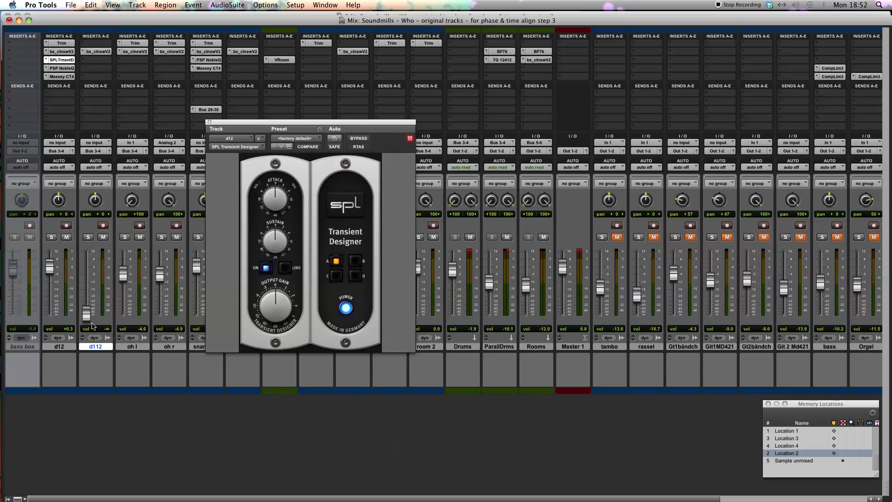
click(59, 347)
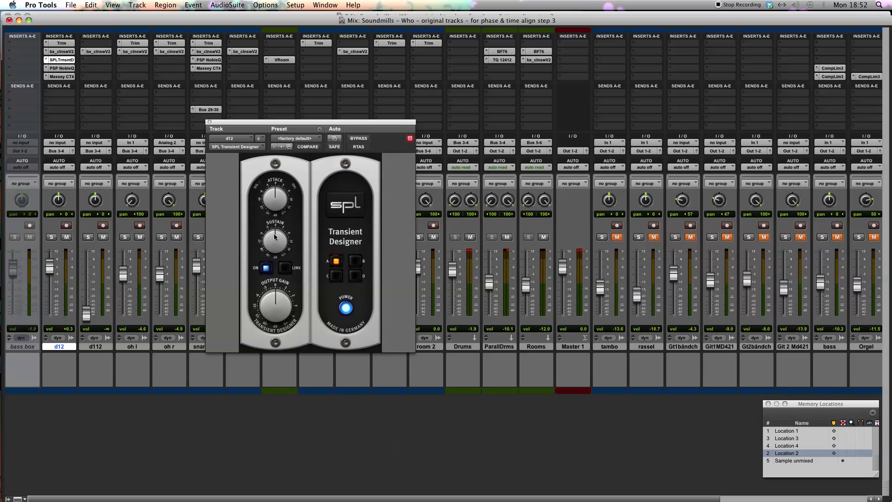
drag(267, 242, 267, 245)
click(52, 237)
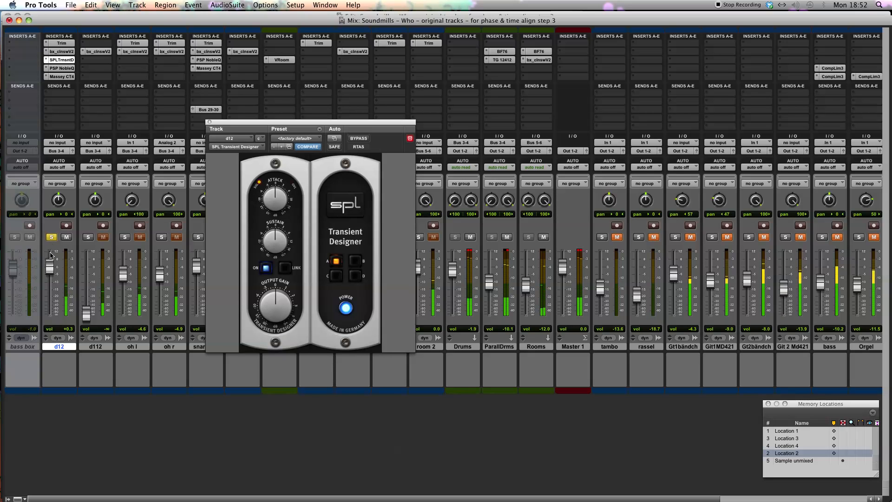
drag(51, 266, 51, 264)
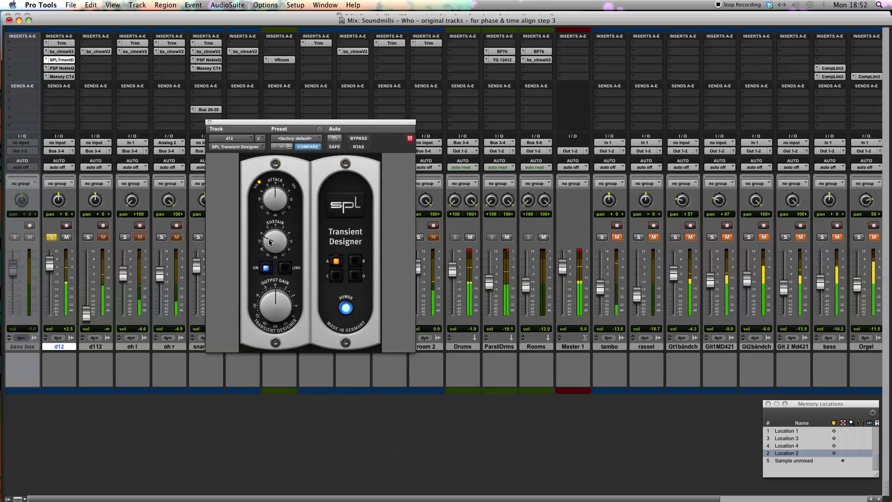
Compare the d12 kick with the SPL Transient Designer bypassed and active, and close the plug-in
click(357, 138)
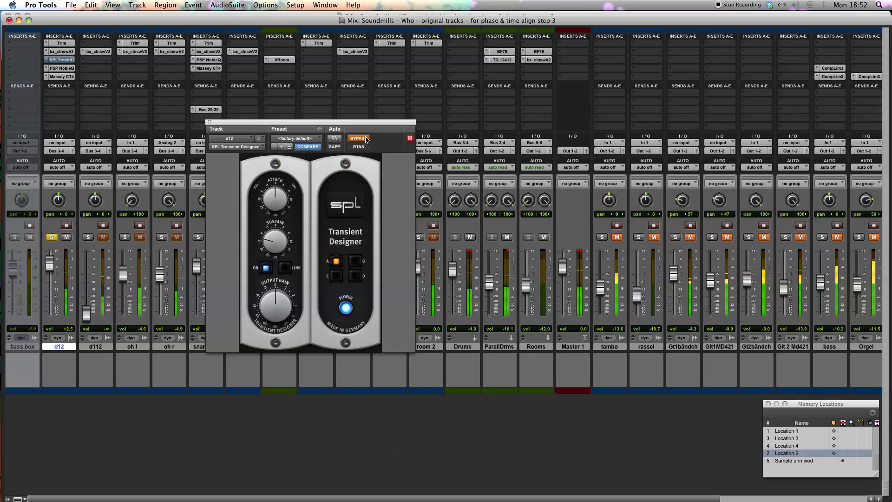
click(365, 140)
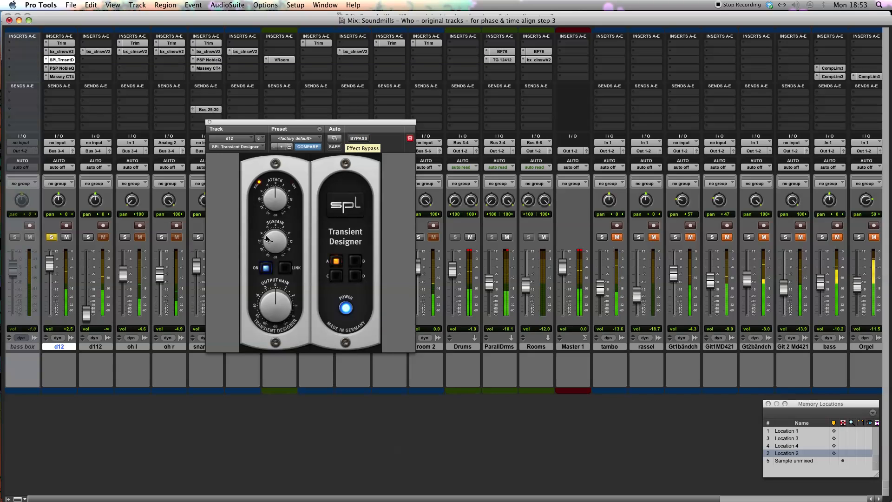
click(209, 121)
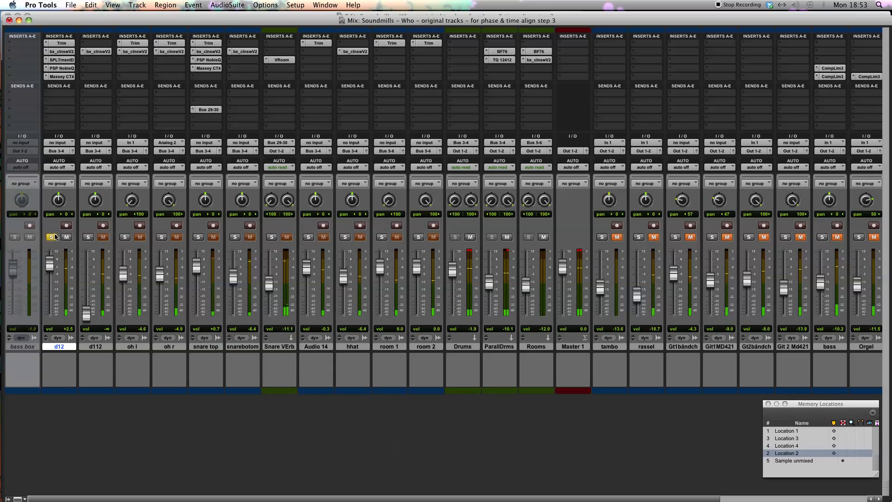
Set the high peak in d12's PSP NobleQ to about 3 kHz with a sharper width and a boost of about 7
click(62, 68)
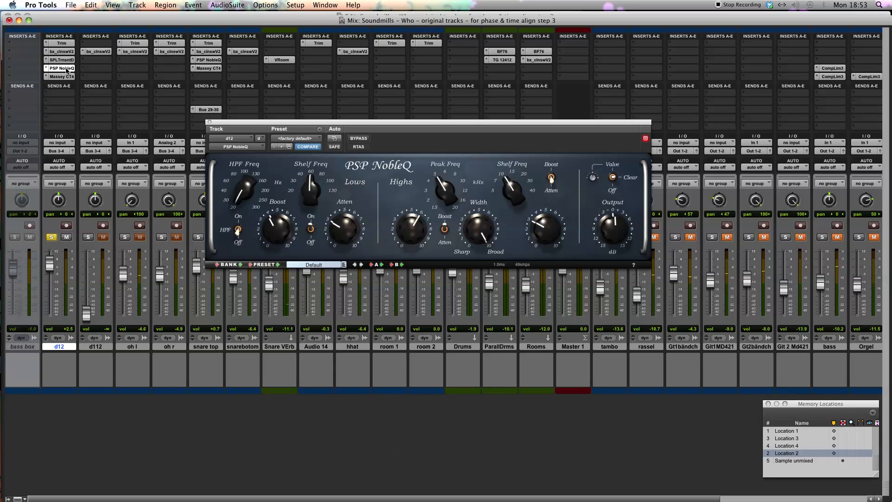
drag(350, 124, 336, 124)
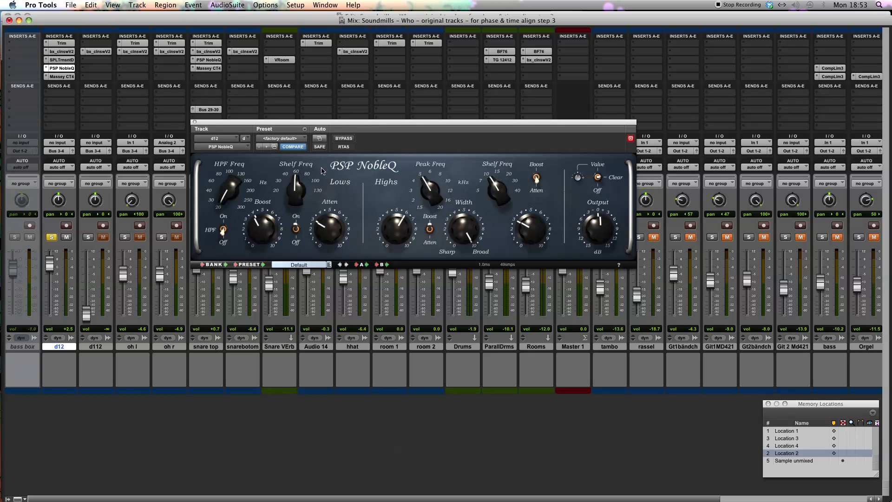
drag(426, 187, 420, 200)
drag(461, 226, 433, 290)
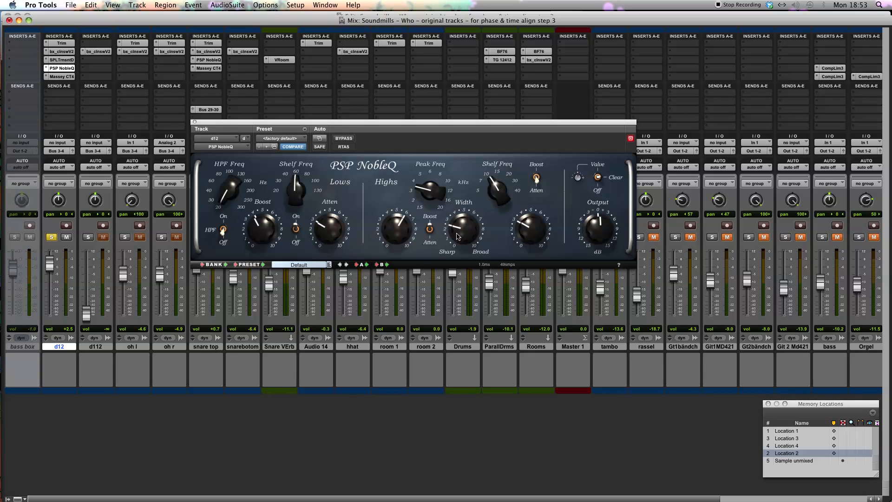
drag(422, 191, 423, 188)
drag(403, 221, 407, 210)
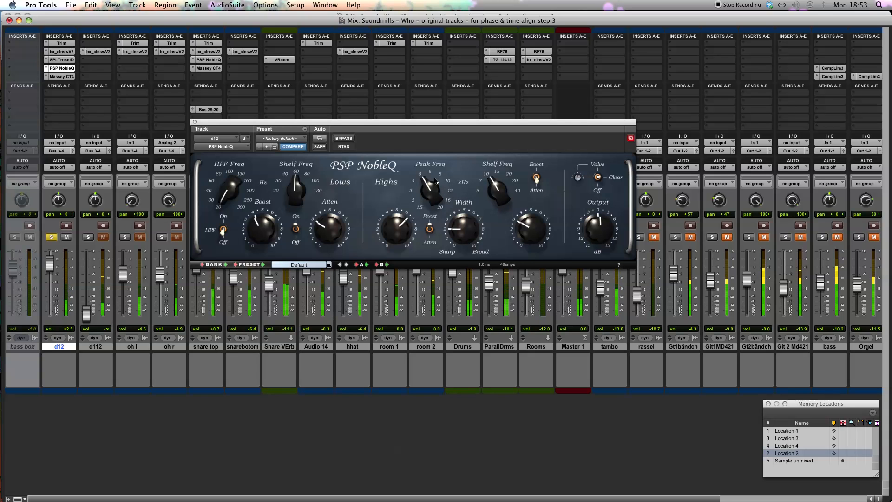
mouse_move(427, 191)
mouse_down()
mouse_move(424, 199)
mouse_move(432, 191)
mouse_up()
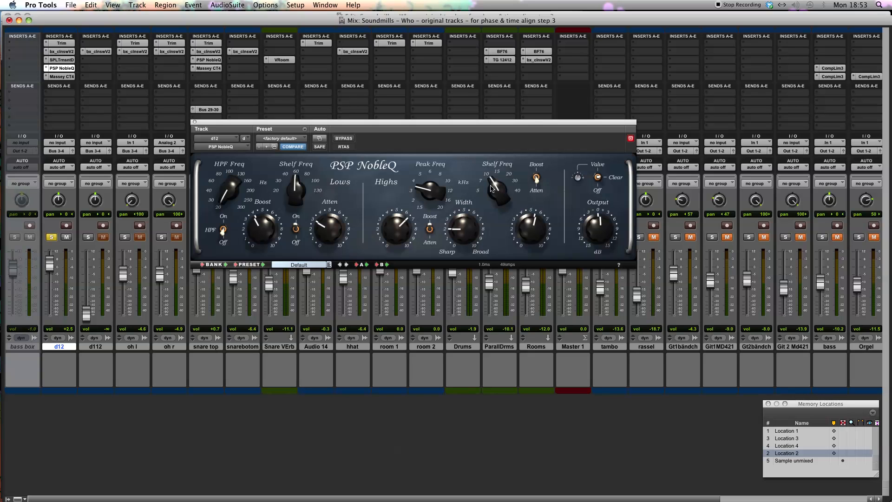
Set d12's NobleQ high shelf to about 5 kHz with a boost of about 7 during playback, then unsolo d12 and close the equalizer
drag(485, 196, 482, 190)
drag(209, 125, 243, 133)
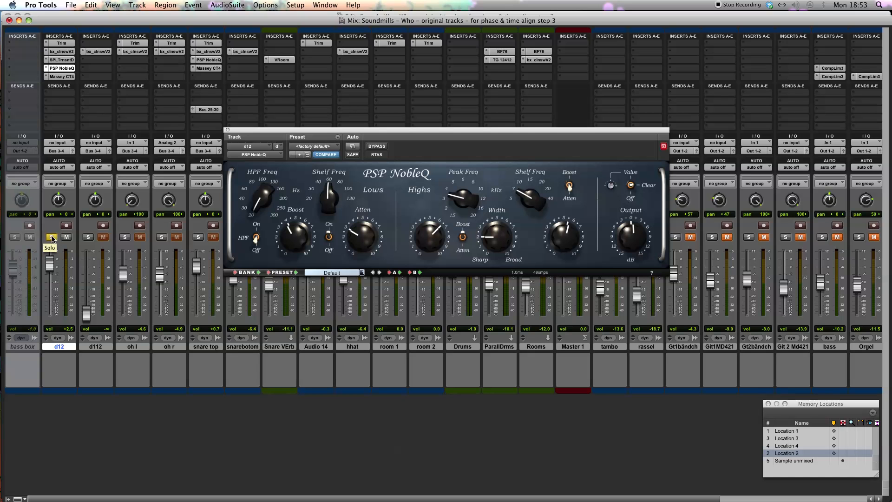
key(space)
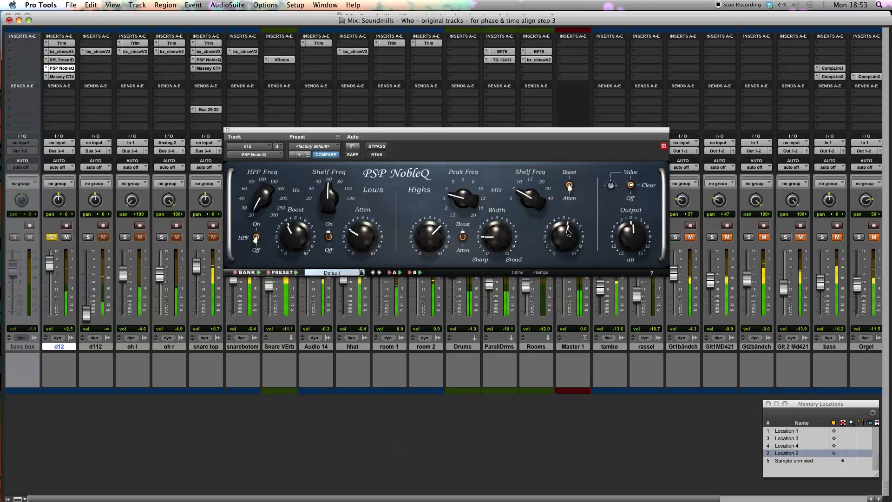
drag(568, 232, 568, 226)
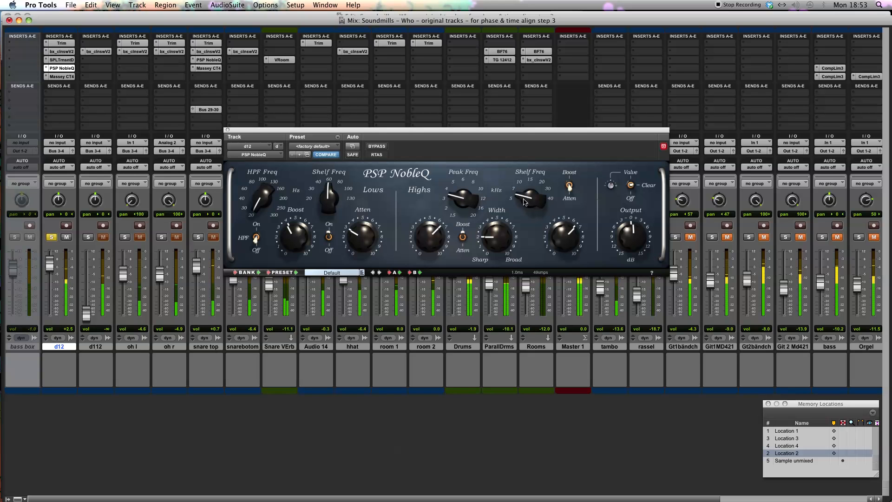
drag(523, 203, 524, 207)
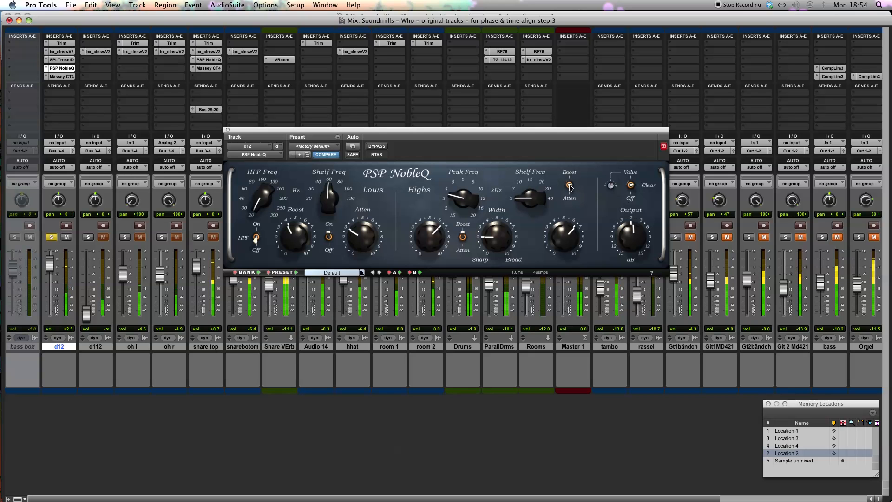
click(51, 238)
click(227, 131)
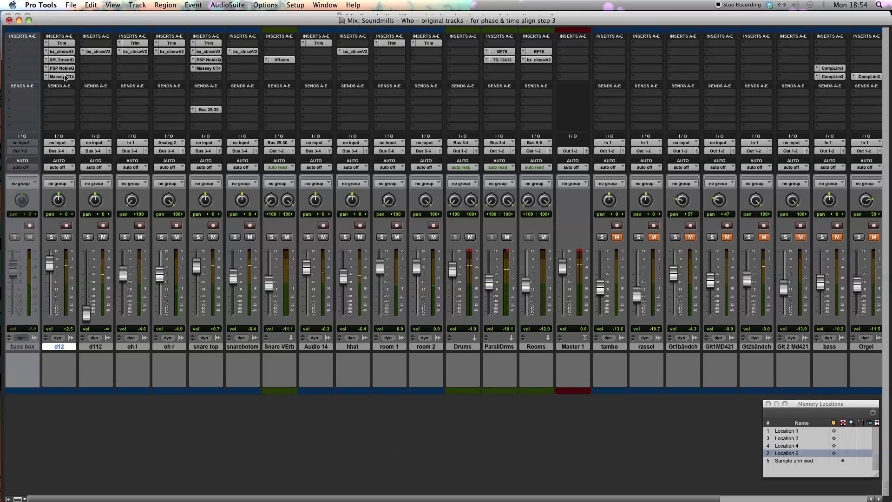
Compare the fast and slow release settings of the Massey CT4 on d12 and the soloed snare top, and close the compressor
click(64, 77)
click(375, 193)
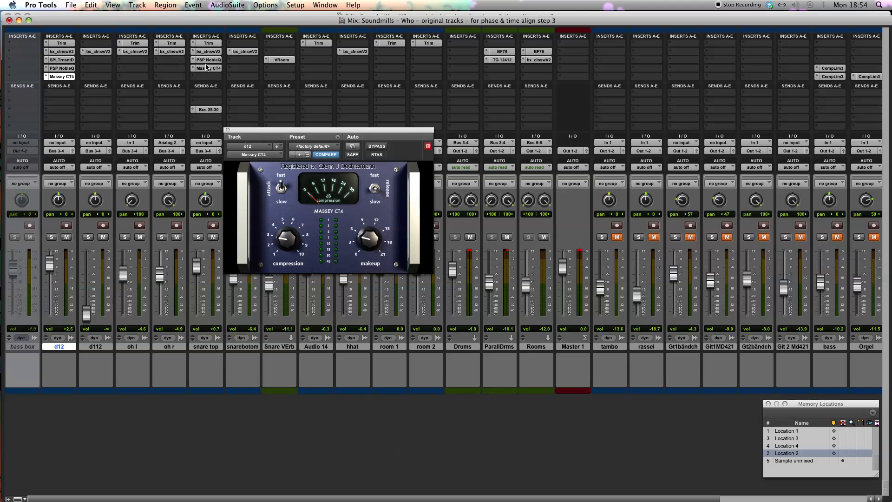
click(206, 68)
click(374, 188)
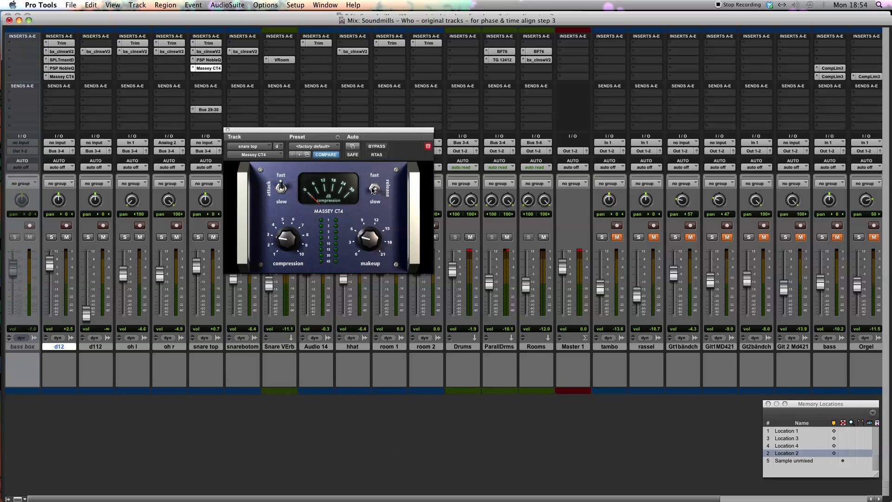
click(201, 237)
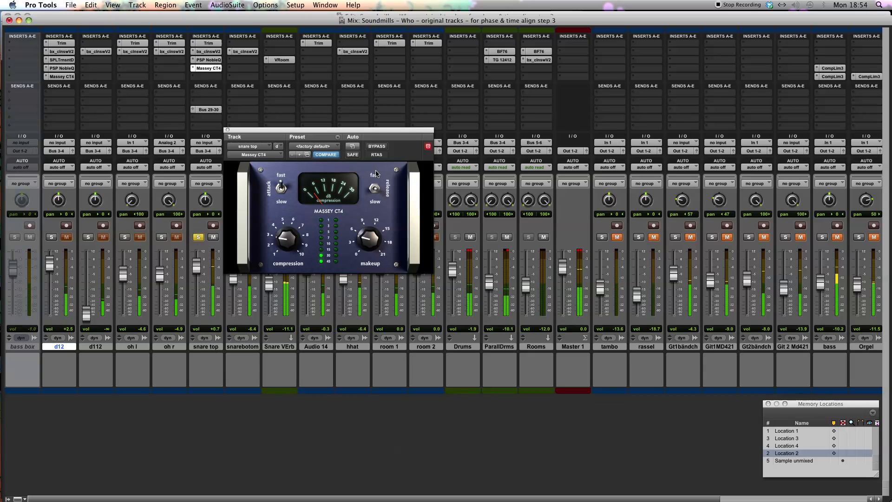
click(377, 190)
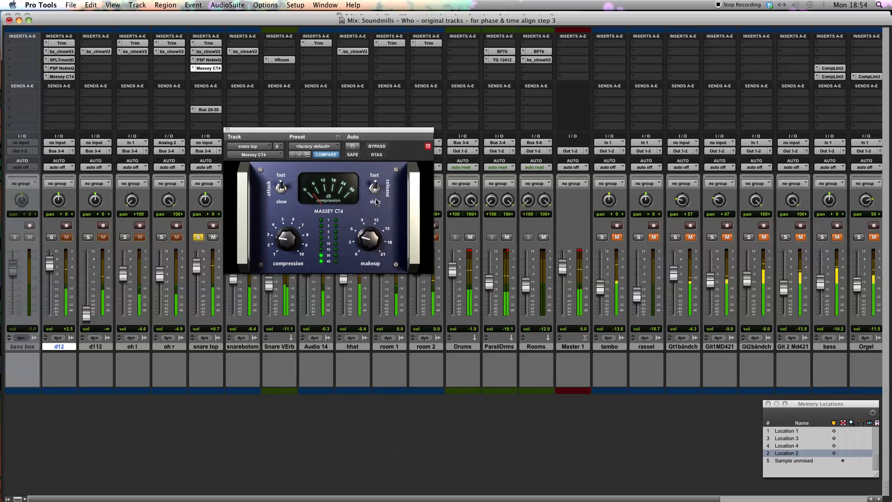
click(377, 190)
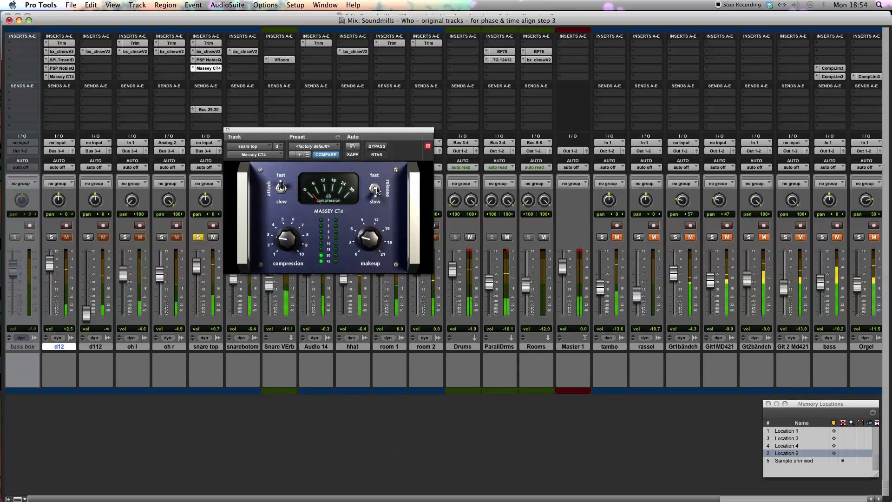
click(375, 191)
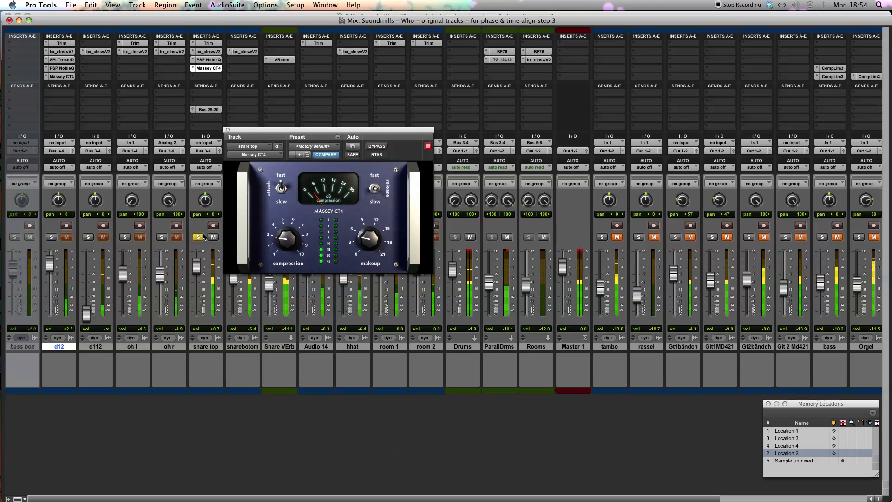
click(228, 130)
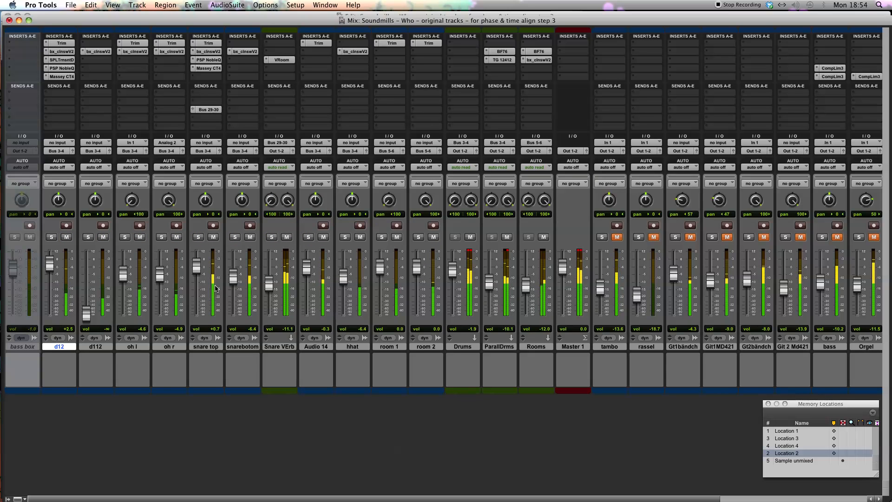
Lower the d12 fader to +1.0 dB and set its NobleQ low shelf to about 30 Hz with boost about 7 and attenuation about 5
drag(51, 264, 51, 265)
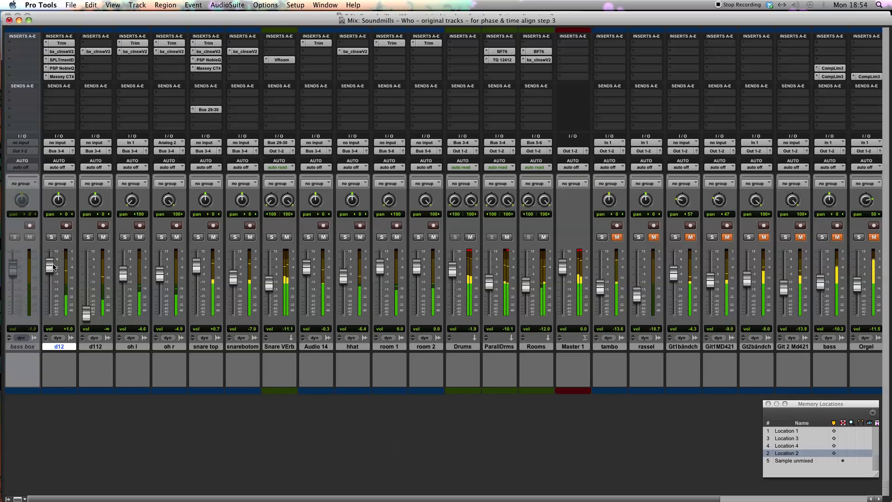
click(62, 67)
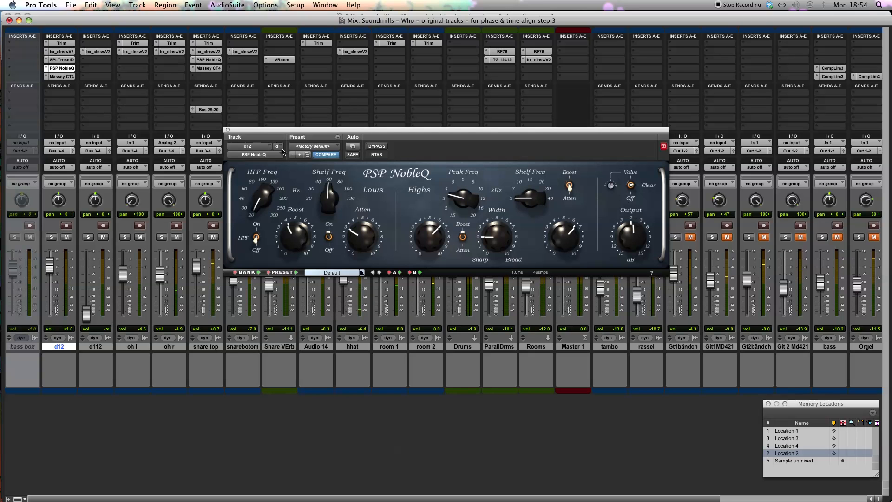
drag(330, 189, 318, 201)
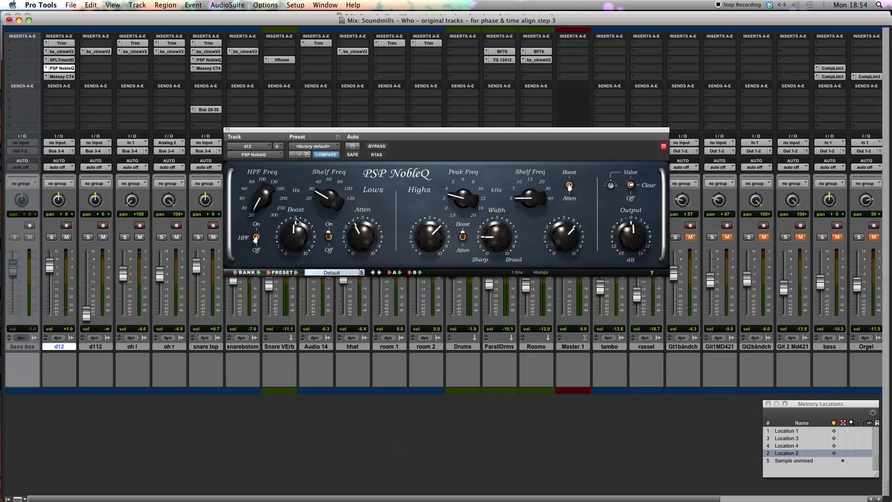
drag(295, 232, 299, 221)
drag(362, 241, 367, 227)
Solo d12 and listen to the kick with its PSP NobleQ, Massey CT4 and SPL Transient Designer bypassed
key(shift+s)
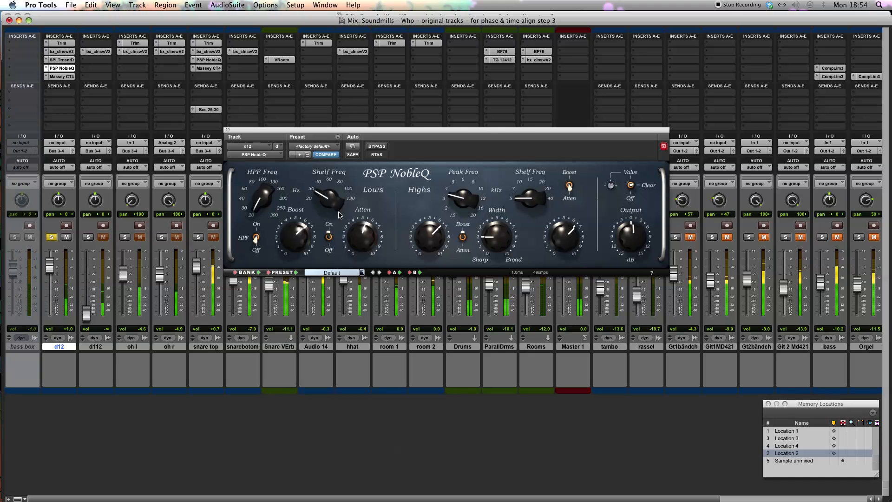
click(378, 147)
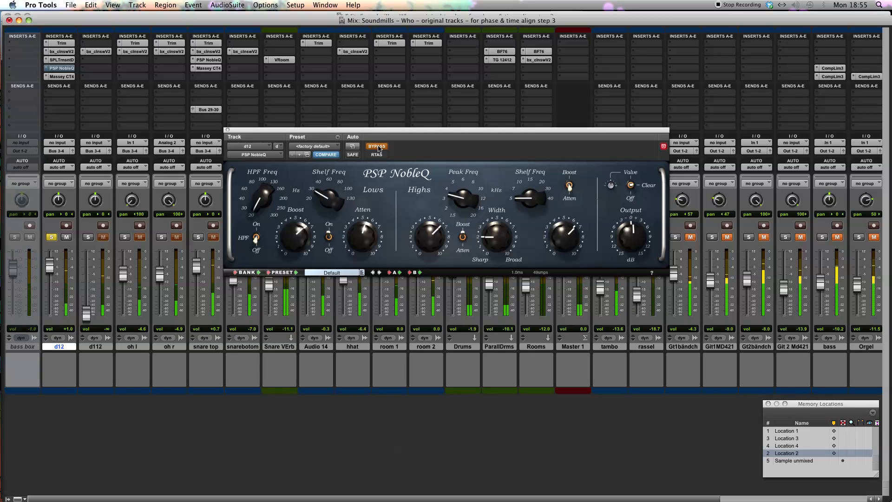
click(61, 76)
super+click(62, 76)
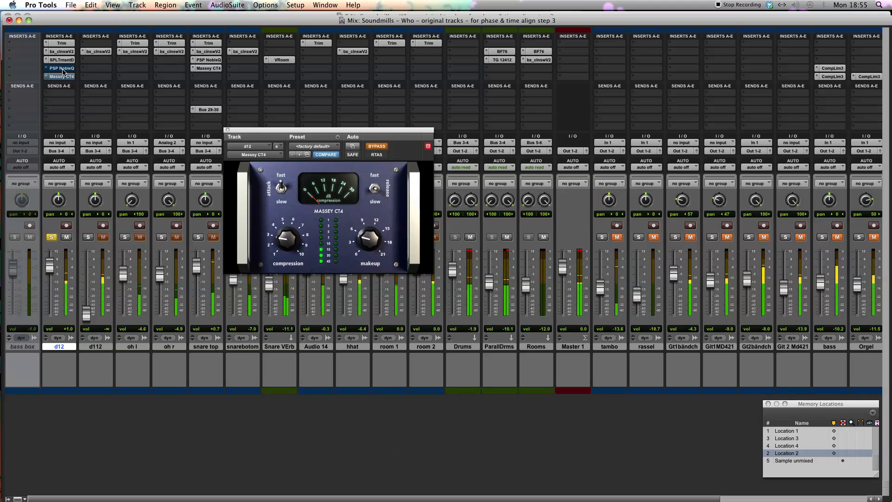
super+click(66, 60)
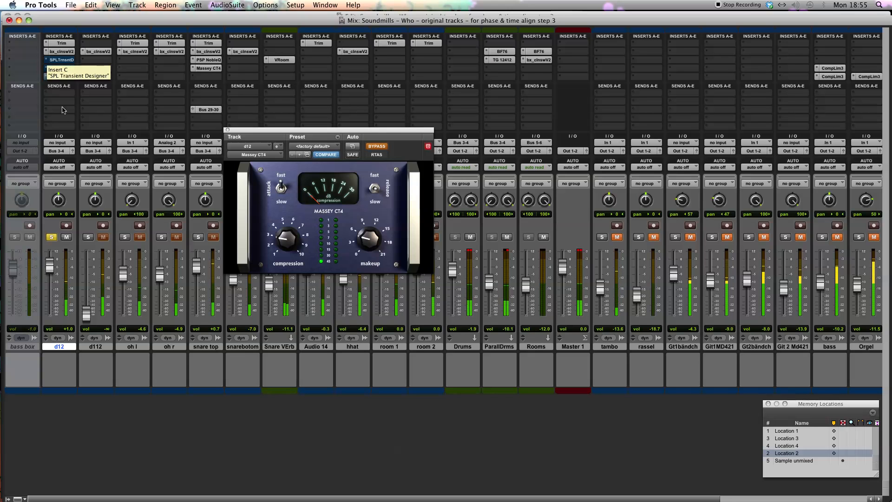
Lower the d12 fader to -1.0 dB, reactivate its three bypassed plug-ins, and return to the full mix with the compressor closed
mouse_move(50, 271)
mouse_down()
mouse_move(51, 263)
mouse_move(51, 273)
mouse_up()
super+click(62, 59)
super+click(62, 68)
super+click(61, 76)
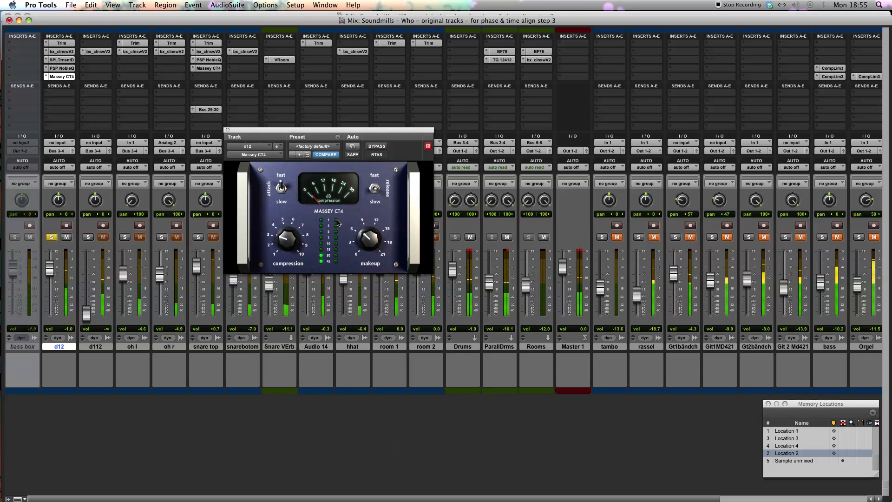
click(52, 238)
click(227, 130)
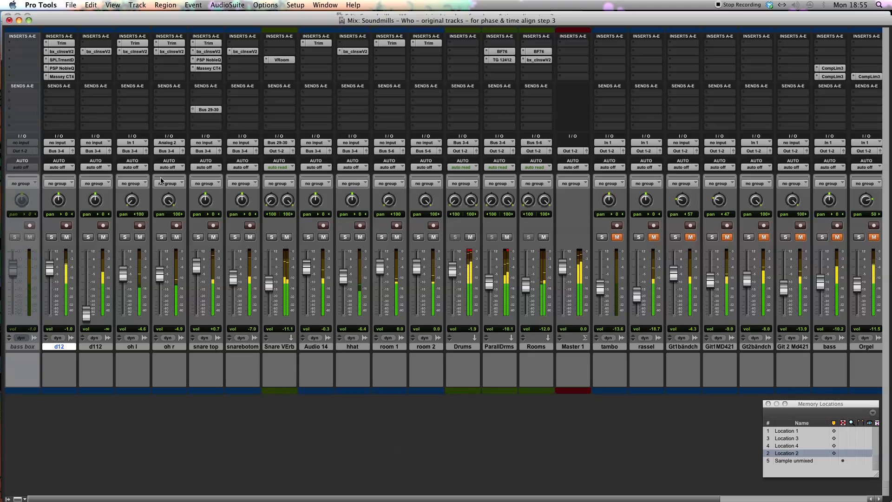
Solo the snare bottom track and insert a mono PSP NobleQ in its fourth insert slot, clear of the track's insert list
click(235, 238)
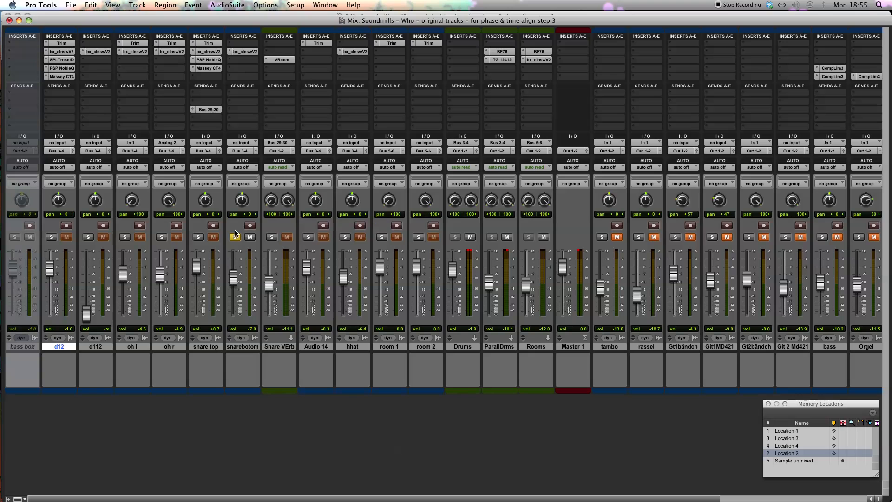
click(232, 67)
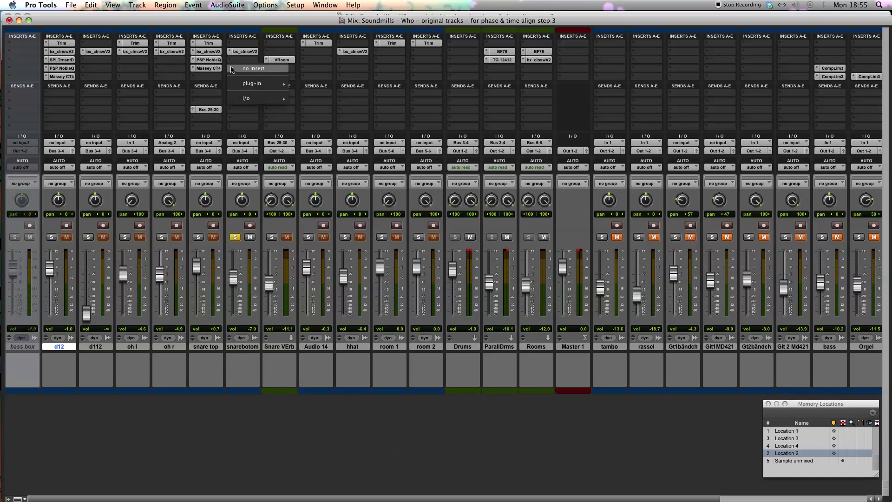
mouse_move(259, 88)
mouse_move(335, 84)
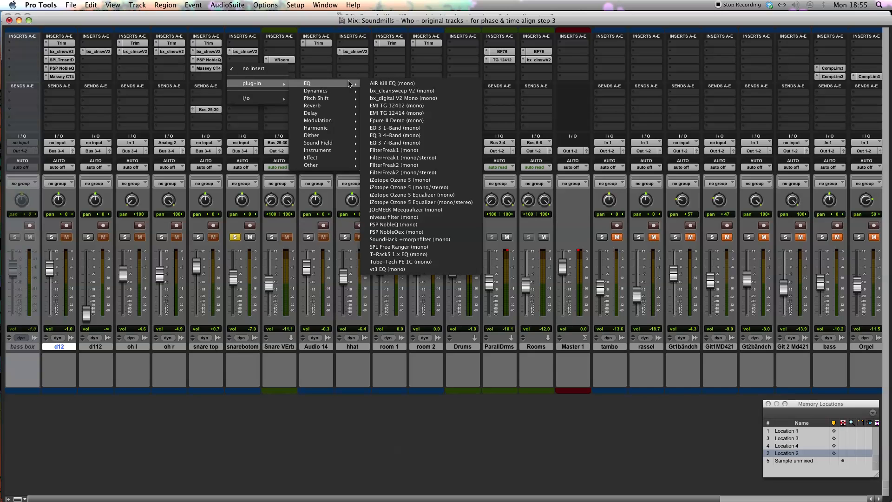
click(396, 224)
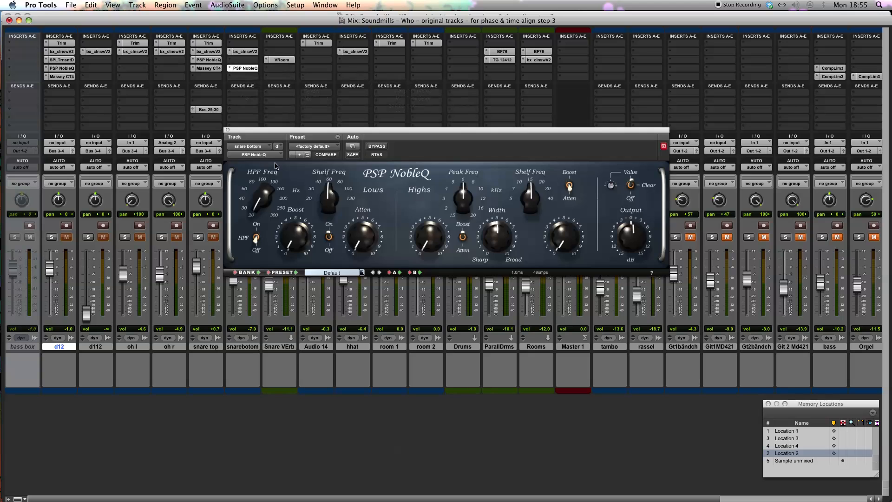
drag(292, 134, 428, 100)
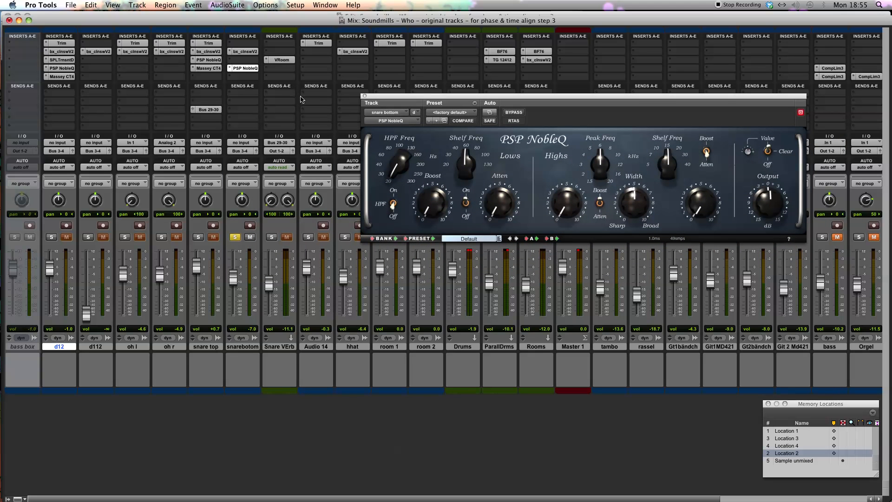
drag(489, 98, 441, 100)
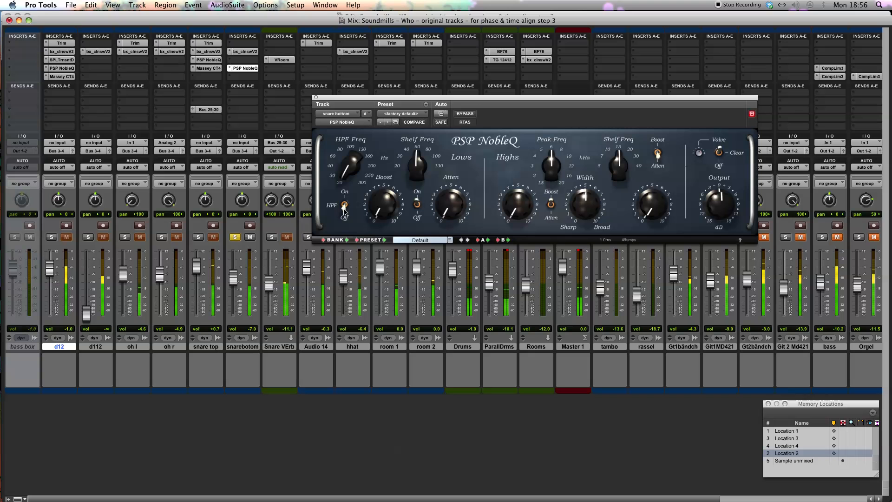
Check the snare bottom's bx_cleansweep filter, set its NobleQ high-pass frequency to about 90 Hz, and unsolo the track
click(251, 52)
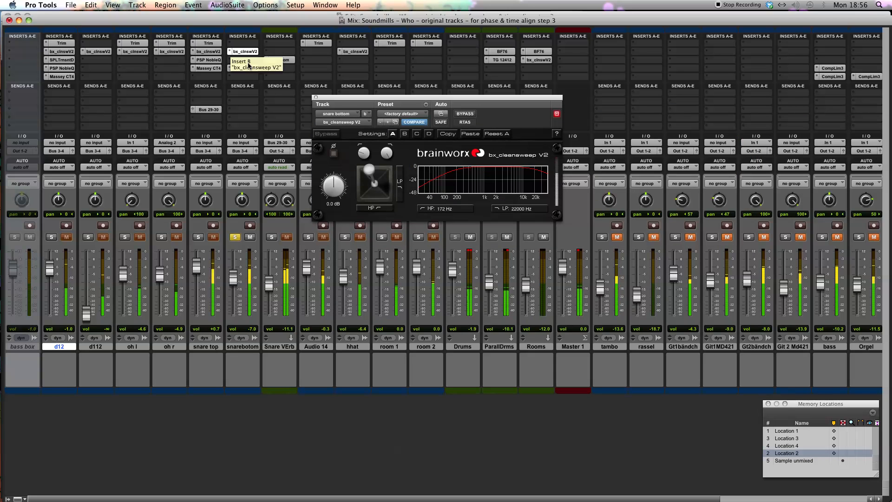
click(246, 69)
drag(351, 168, 359, 127)
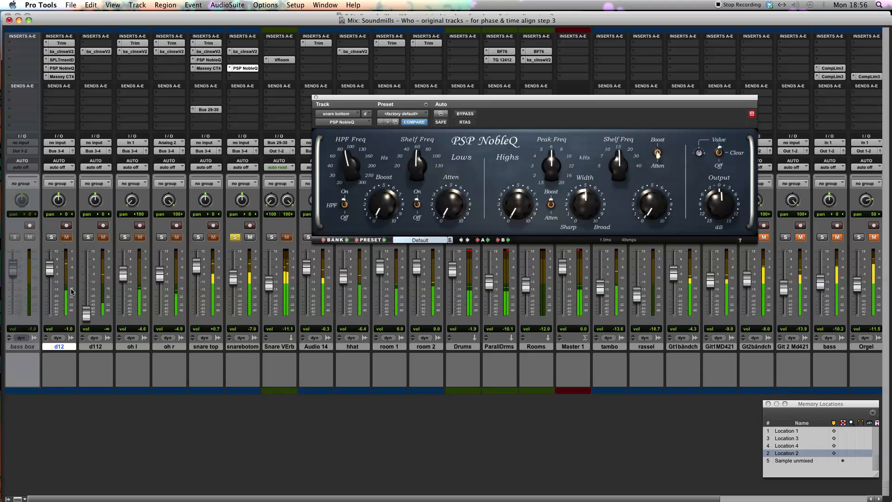
click(236, 238)
mouse_move(433, 102)
mouse_down()
mouse_move(444, 122)
mouse_move(458, 92)
mouse_move(440, 90)
mouse_up()
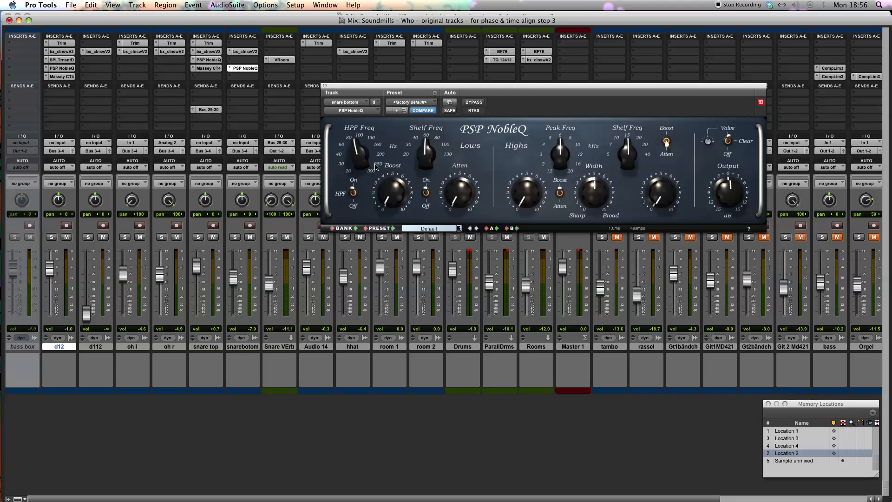
drag(413, 86, 419, 111)
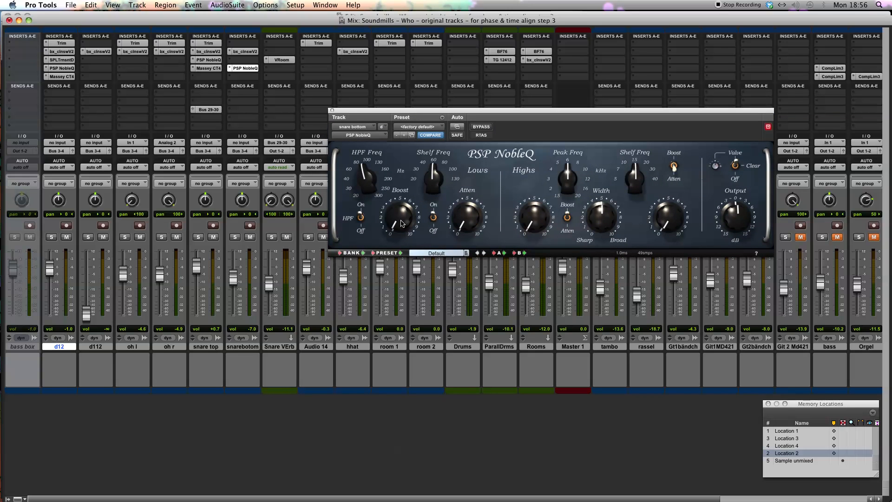
Set the soloed snare bottom's NobleQ high peak to about 10 kHz with a boost of about 7 and broad width, comparing against bypass
drag(574, 189, 570, 170)
drag(609, 215, 611, 203)
key(space)
click(235, 238)
drag(535, 199, 547, 157)
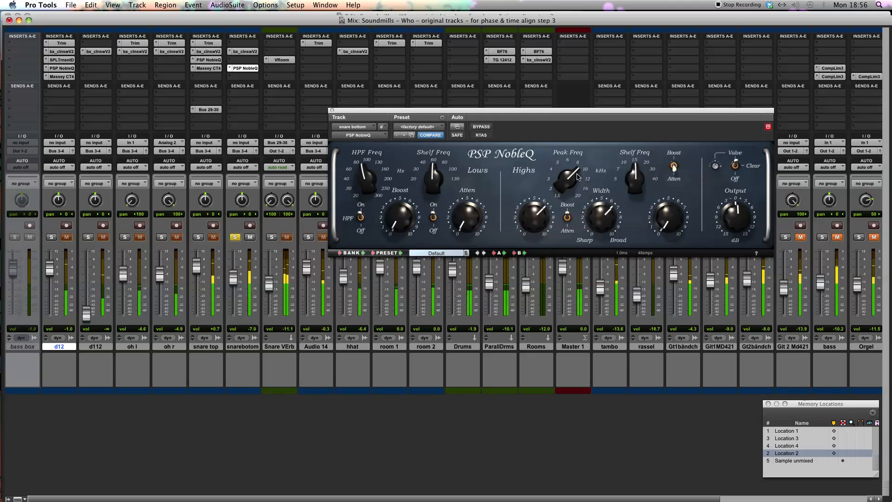
drag(587, 214, 579, 183)
mouse_move(534, 214)
mouse_down()
mouse_move(540, 180)
mouse_move(535, 219)
mouse_up()
click(481, 127)
click(483, 127)
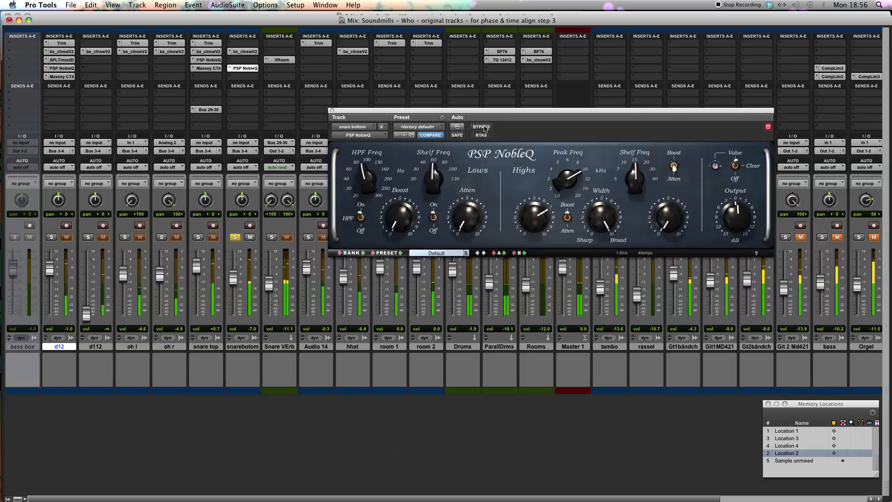
Solo snare top together with snare bottom, balance the snare bottom fader at -9.2 dB, and close the equalizer
drag(232, 279, 232, 282)
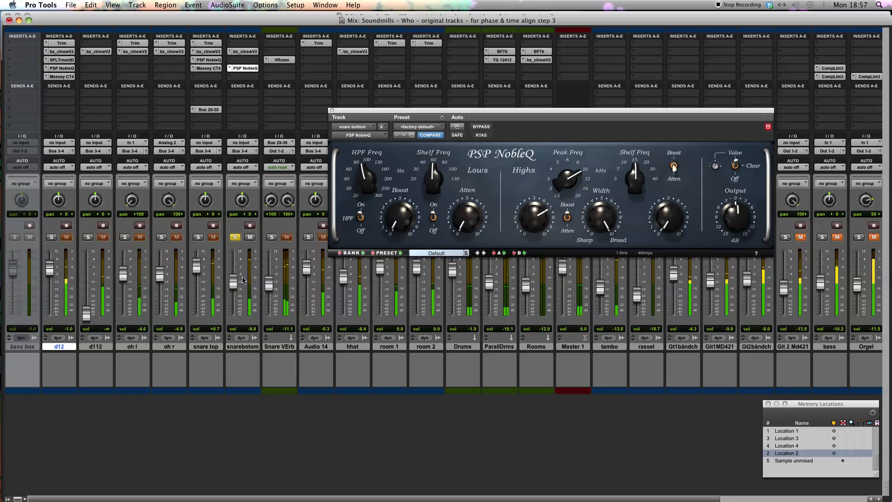
click(199, 237)
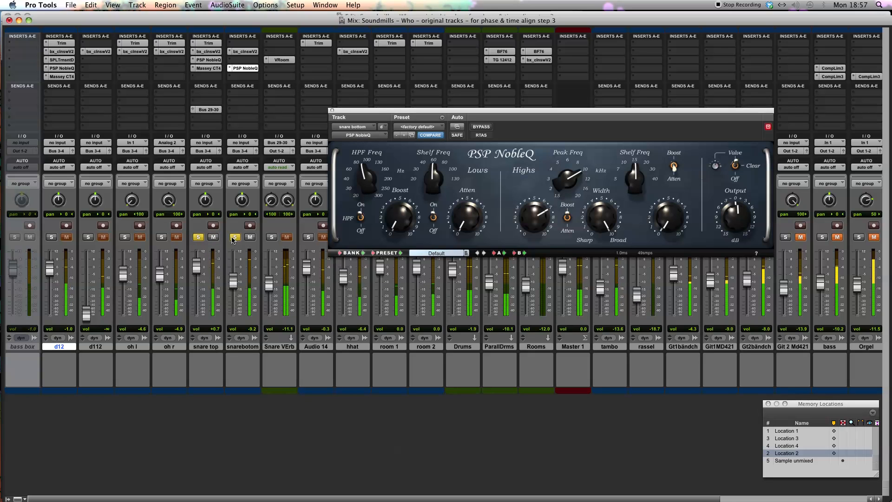
mouse_move(233, 283)
mouse_down()
mouse_move(233, 272)
mouse_move(234, 290)
mouse_move(235, 282)
mouse_up()
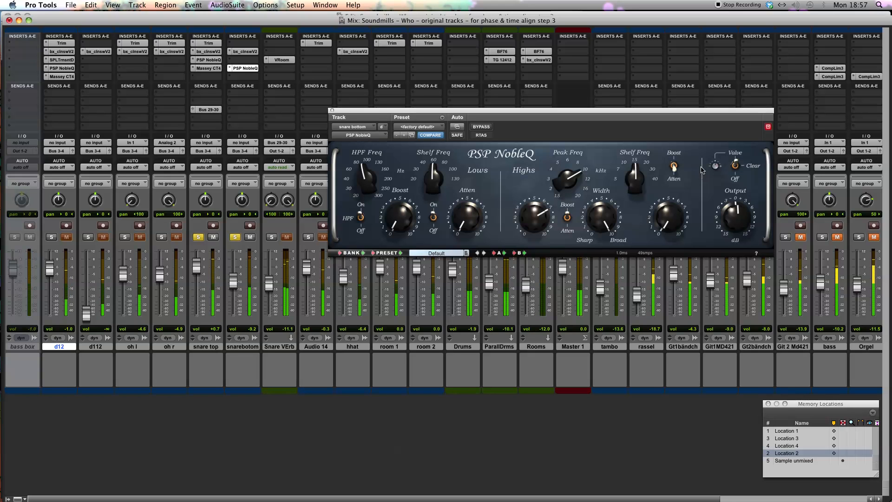
click(734, 164)
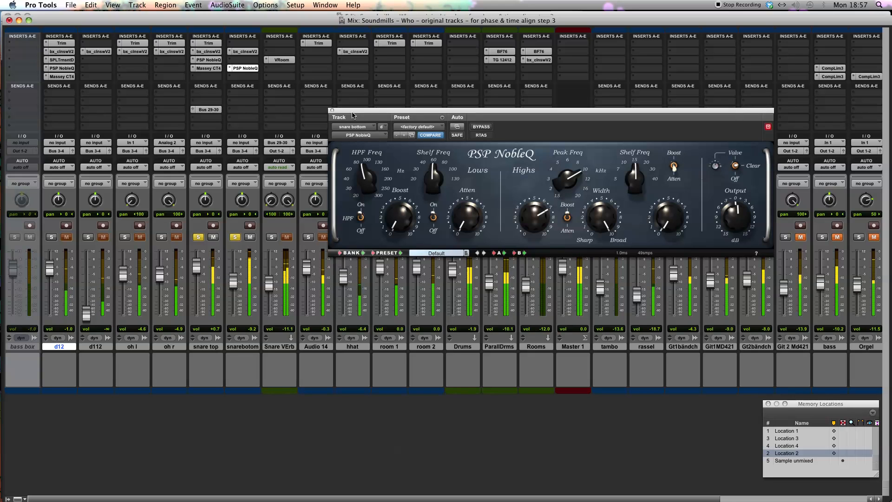
click(332, 110)
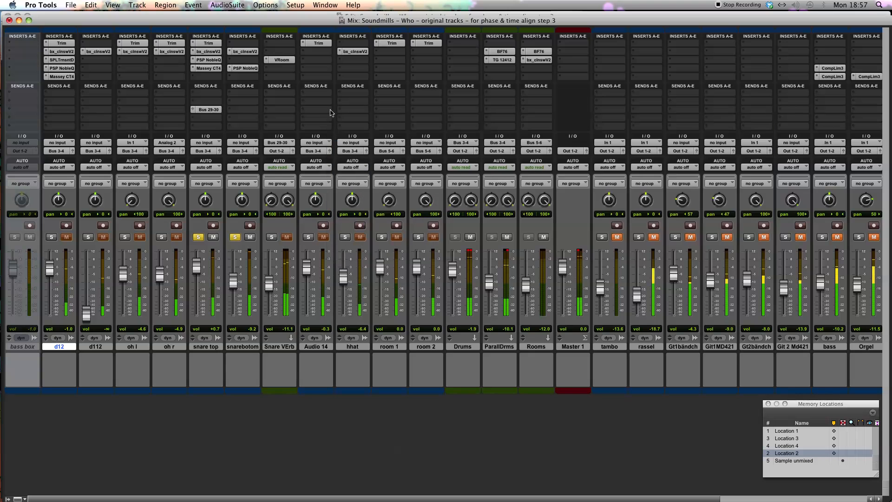
Compare the soloed snare with and without the bottom mic, and add d12 to the solo
click(236, 237)
click(235, 237)
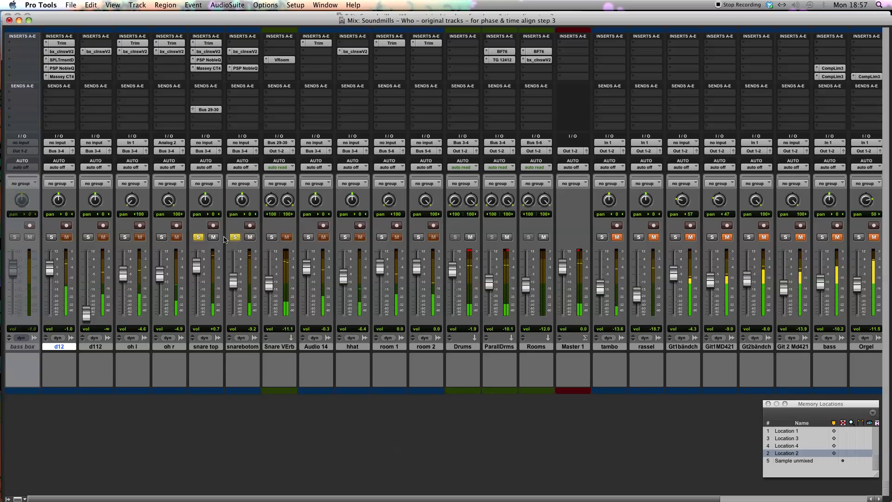
click(51, 237)
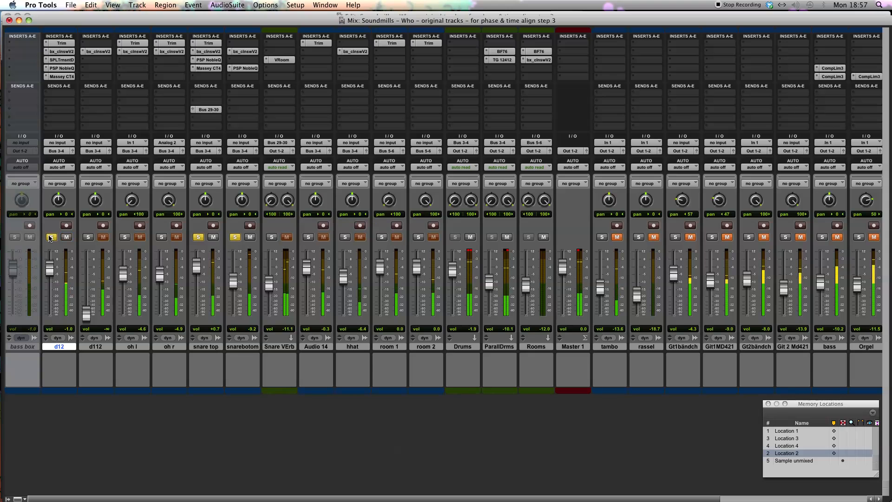
Clear the solo on d12 and both snare tracks, and shift the Mix window slightly upward
alt+click(51, 237)
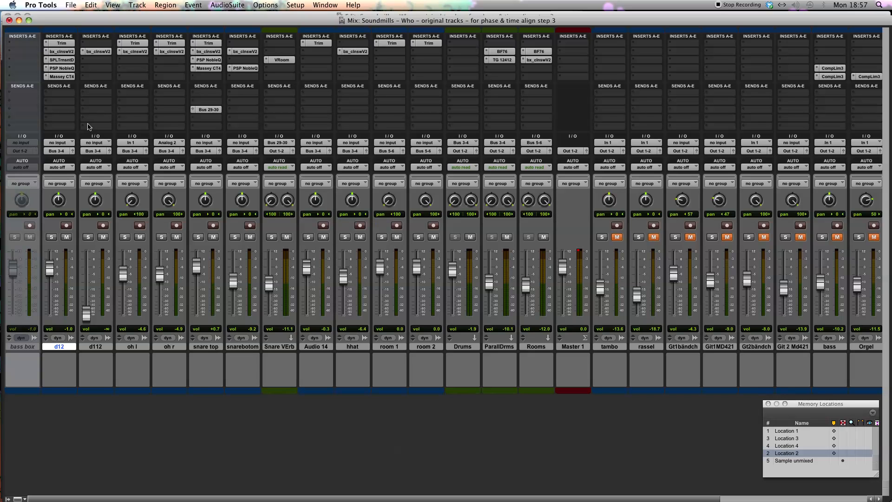
drag(524, 22, 524, 19)
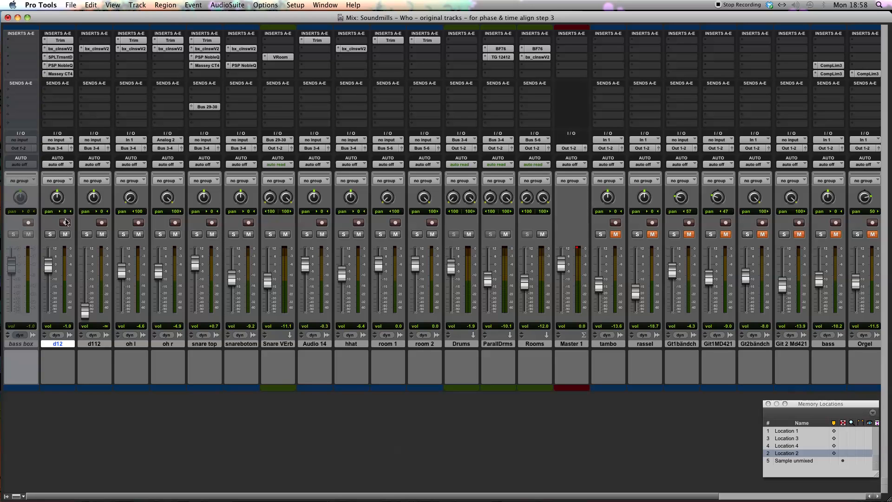
click(58, 378)
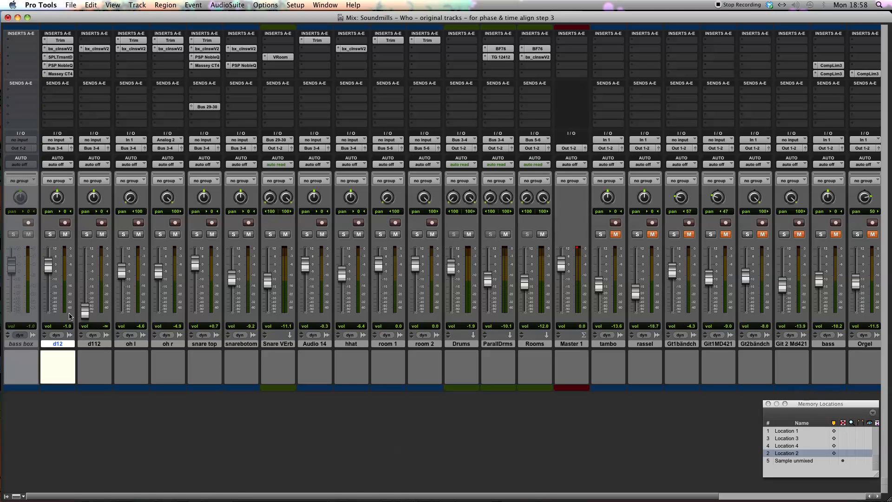
click(69, 4)
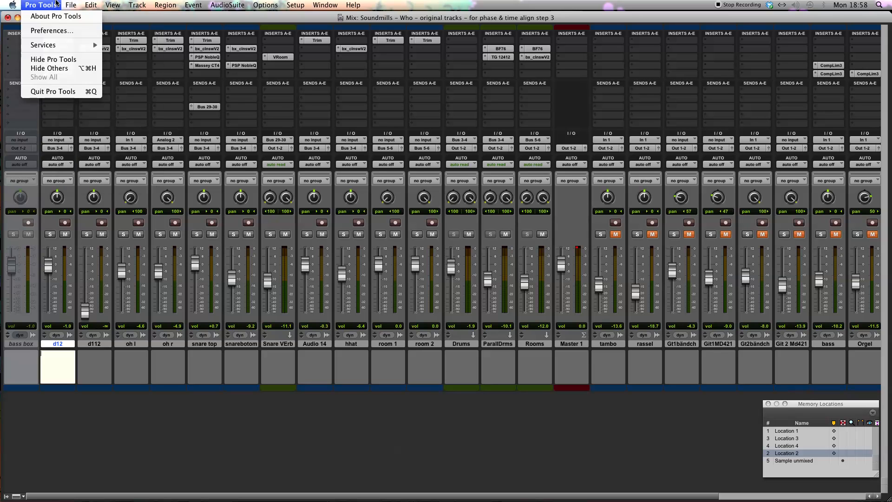
click(284, 24)
click(75, 4)
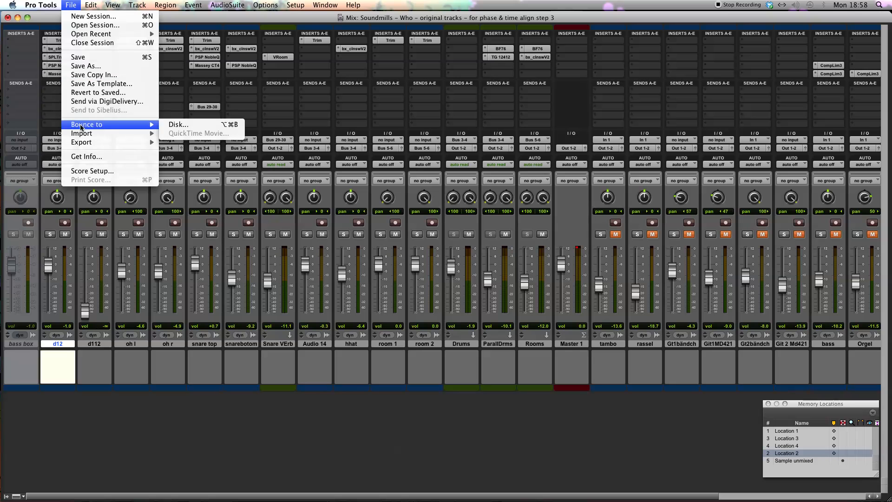
mouse_move(86, 134)
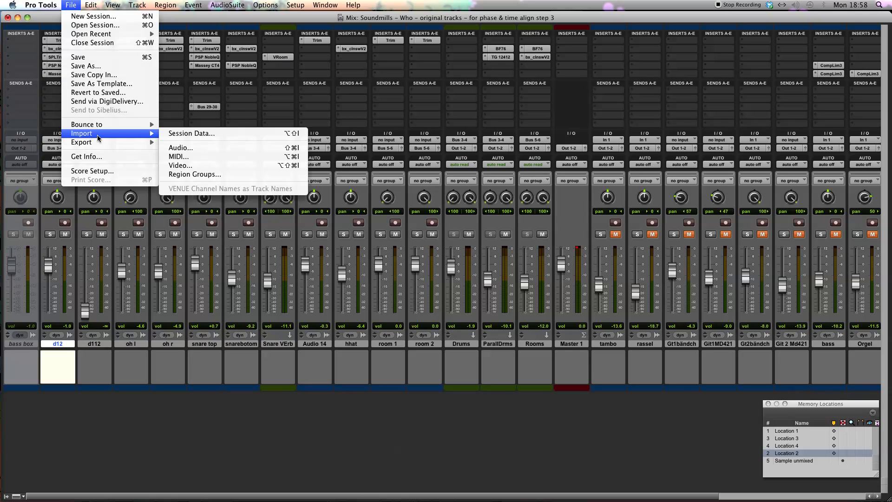
click(200, 134)
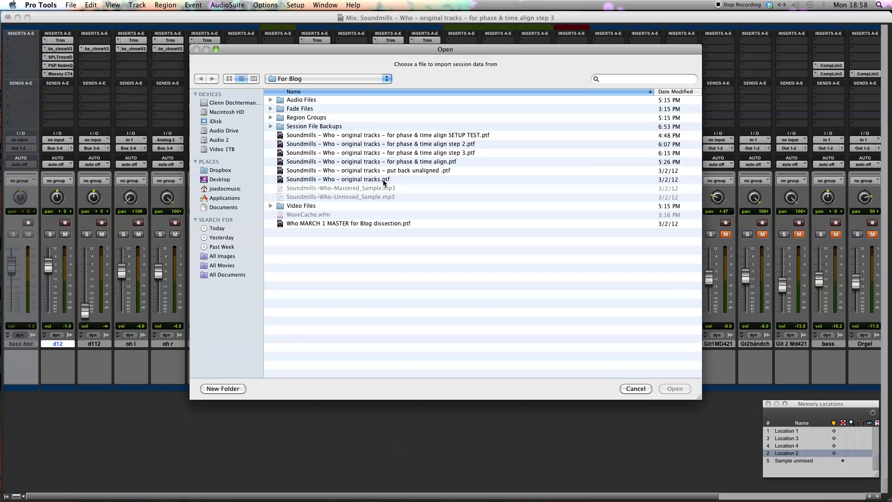
click(635, 388)
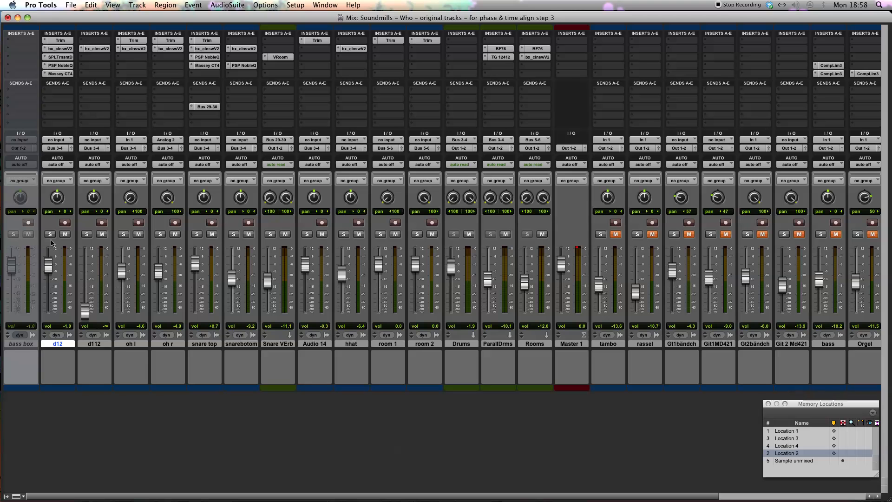
Start importing session data from "Soundmills – Who – original tracks – for phase & time align.ptf" and try the main playlist options
click(64, 3)
mouse_move(94, 137)
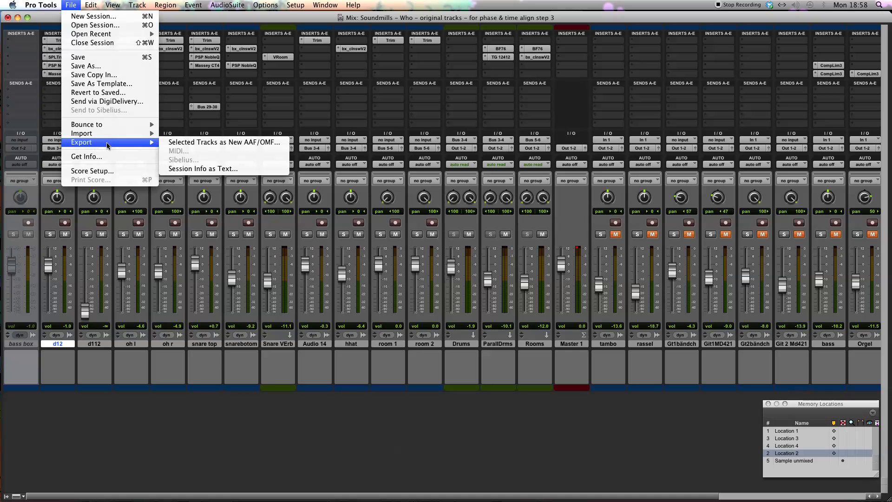
click(190, 134)
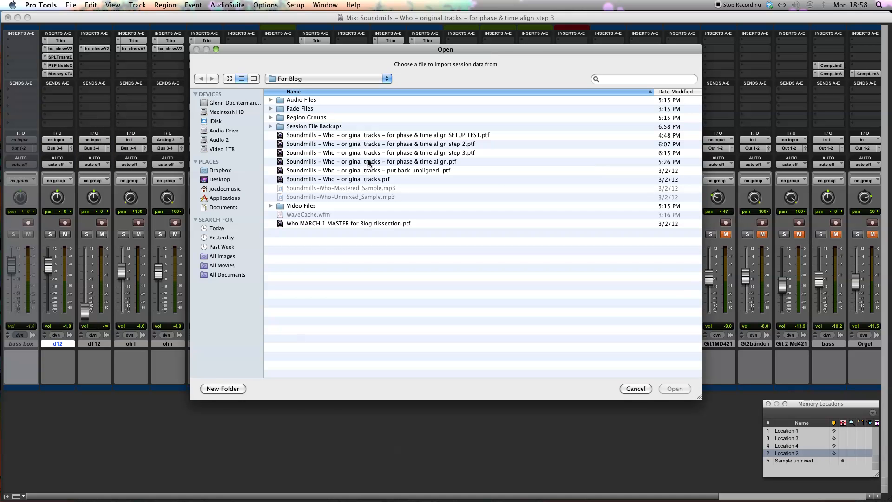
double_click(370, 162)
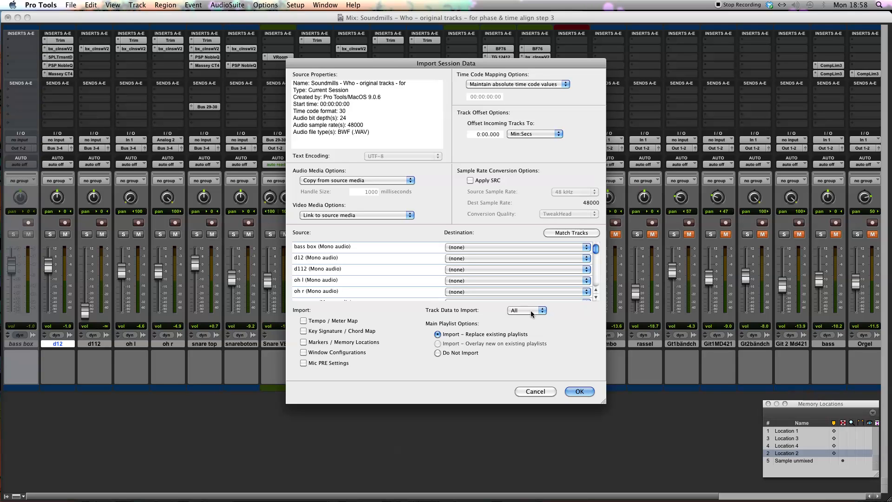
click(437, 352)
click(438, 333)
Exclude alternate playlists, regions and media, volume automation and pan automation from the track data to import
click(520, 310)
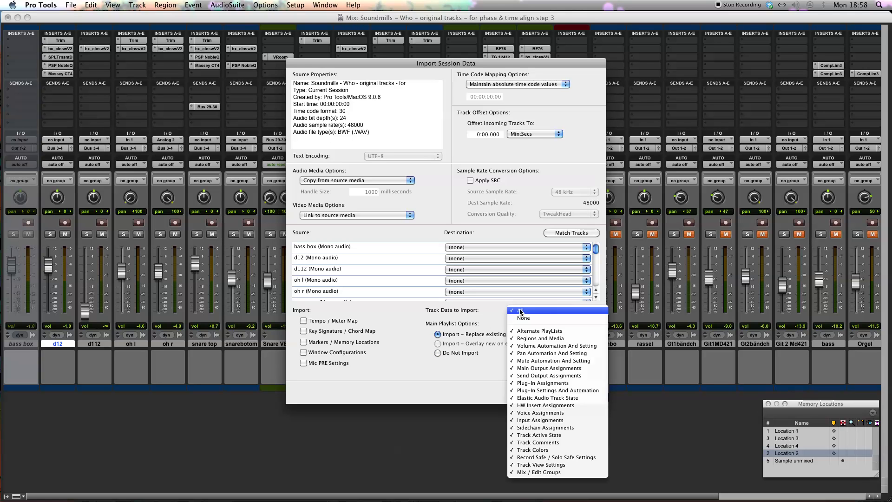
click(522, 331)
click(522, 312)
click(522, 339)
click(522, 313)
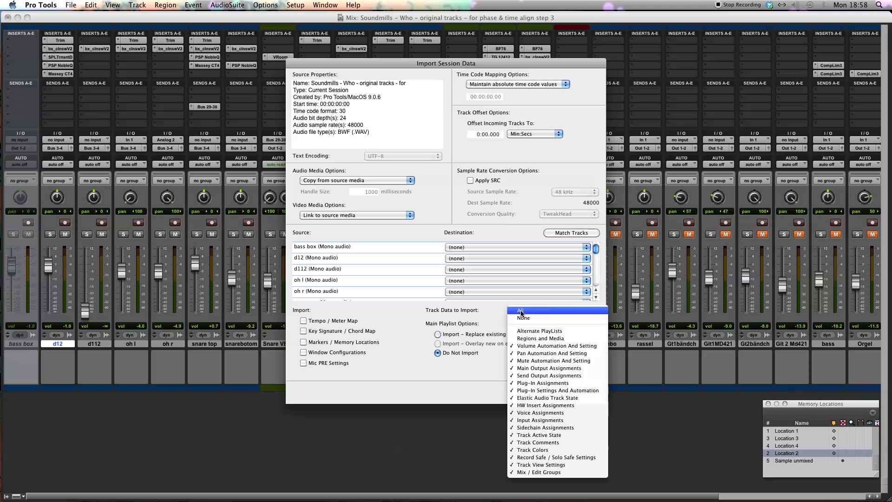
click(524, 349)
click(522, 311)
click(524, 353)
click(526, 312)
click(485, 311)
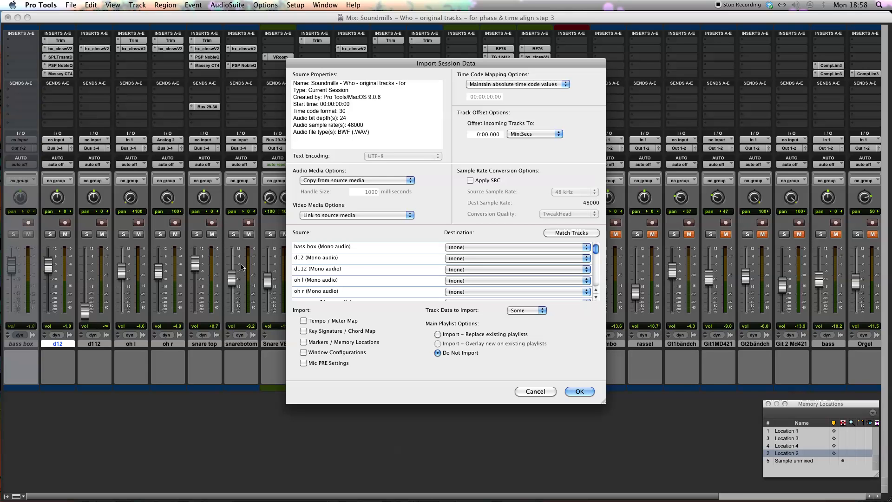
Review the remaining track data options and cancel the session data import
click(532, 310)
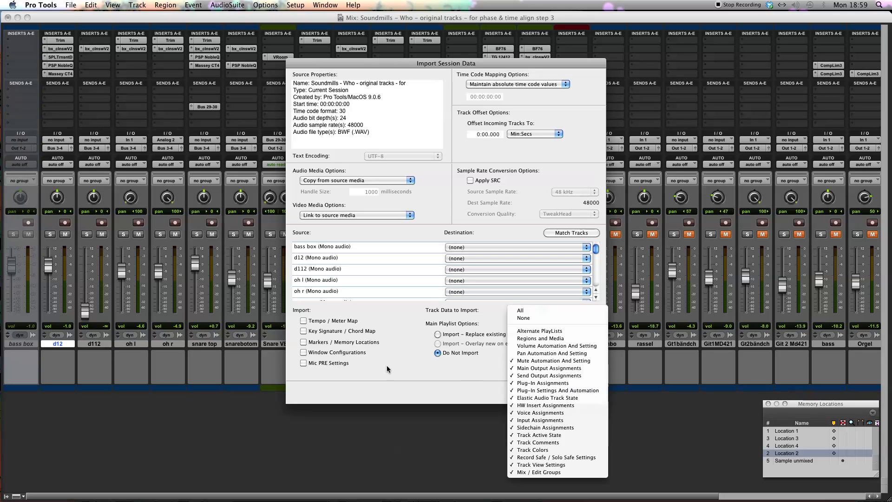
click(406, 355)
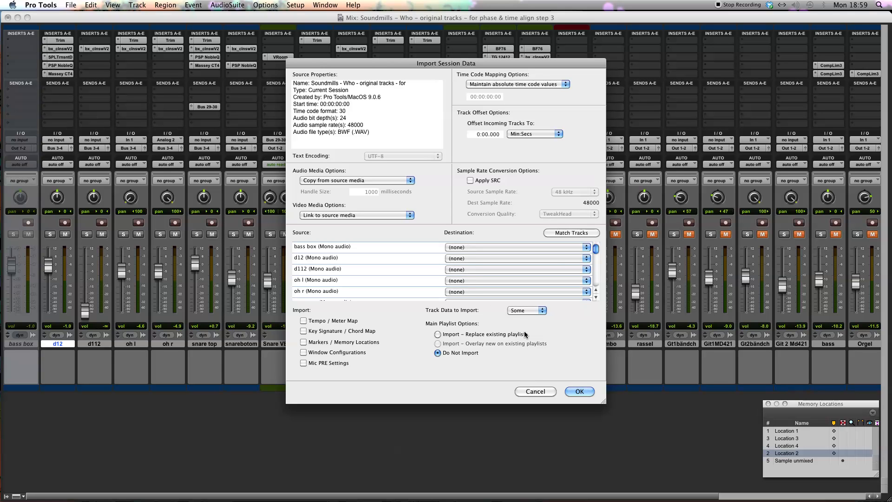
click(535, 391)
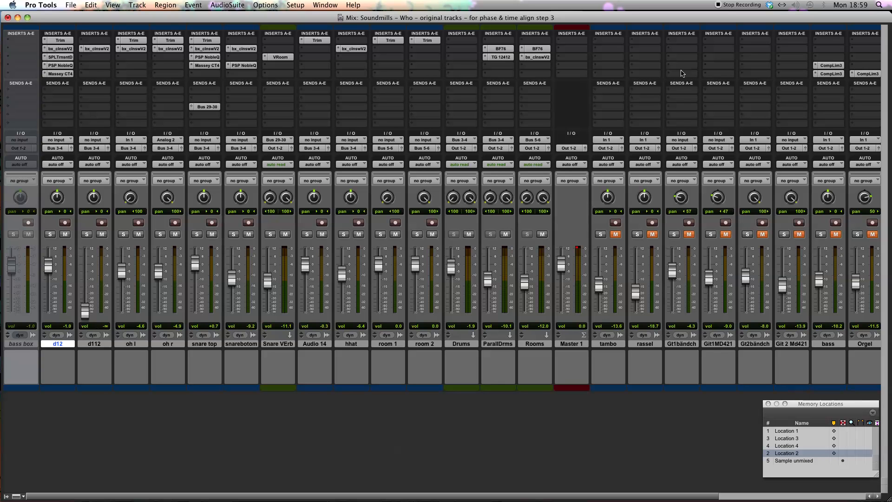
drag(464, 19, 442, 16)
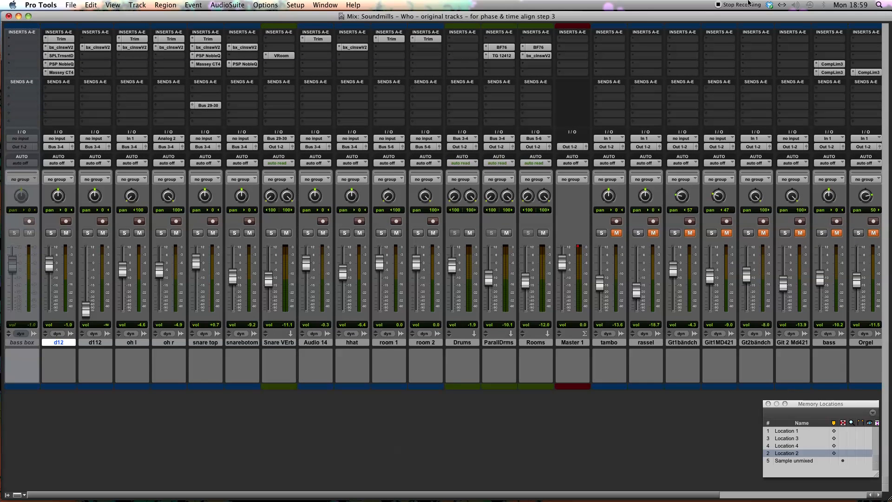